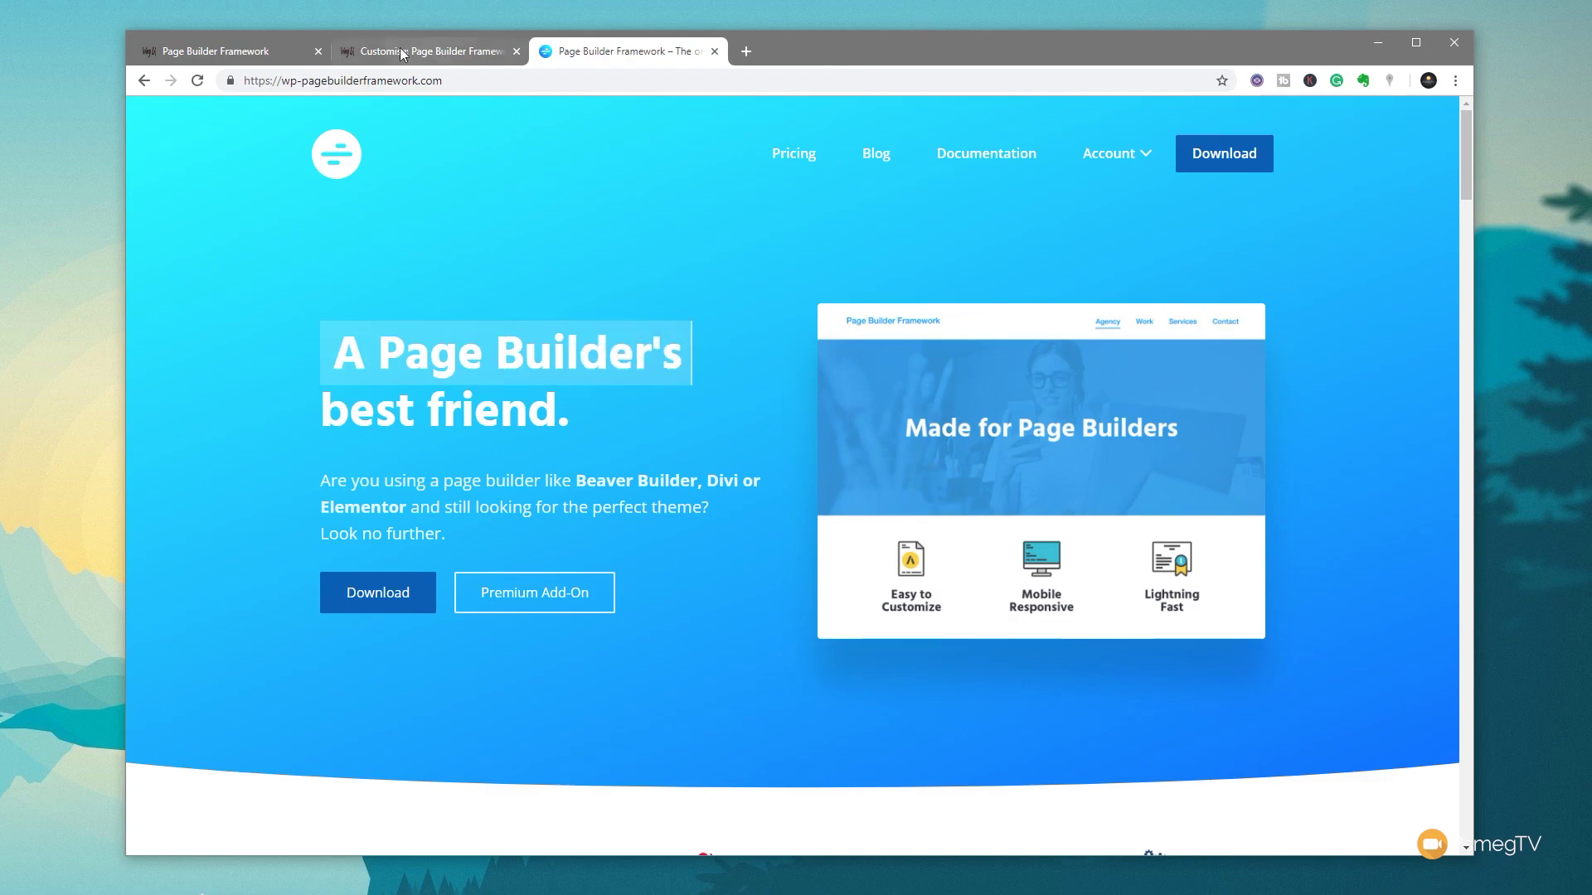
# Show the localhost Living Life homepage and scroll down past the banner to the FAQ section.
pyautogui.click(225, 49)
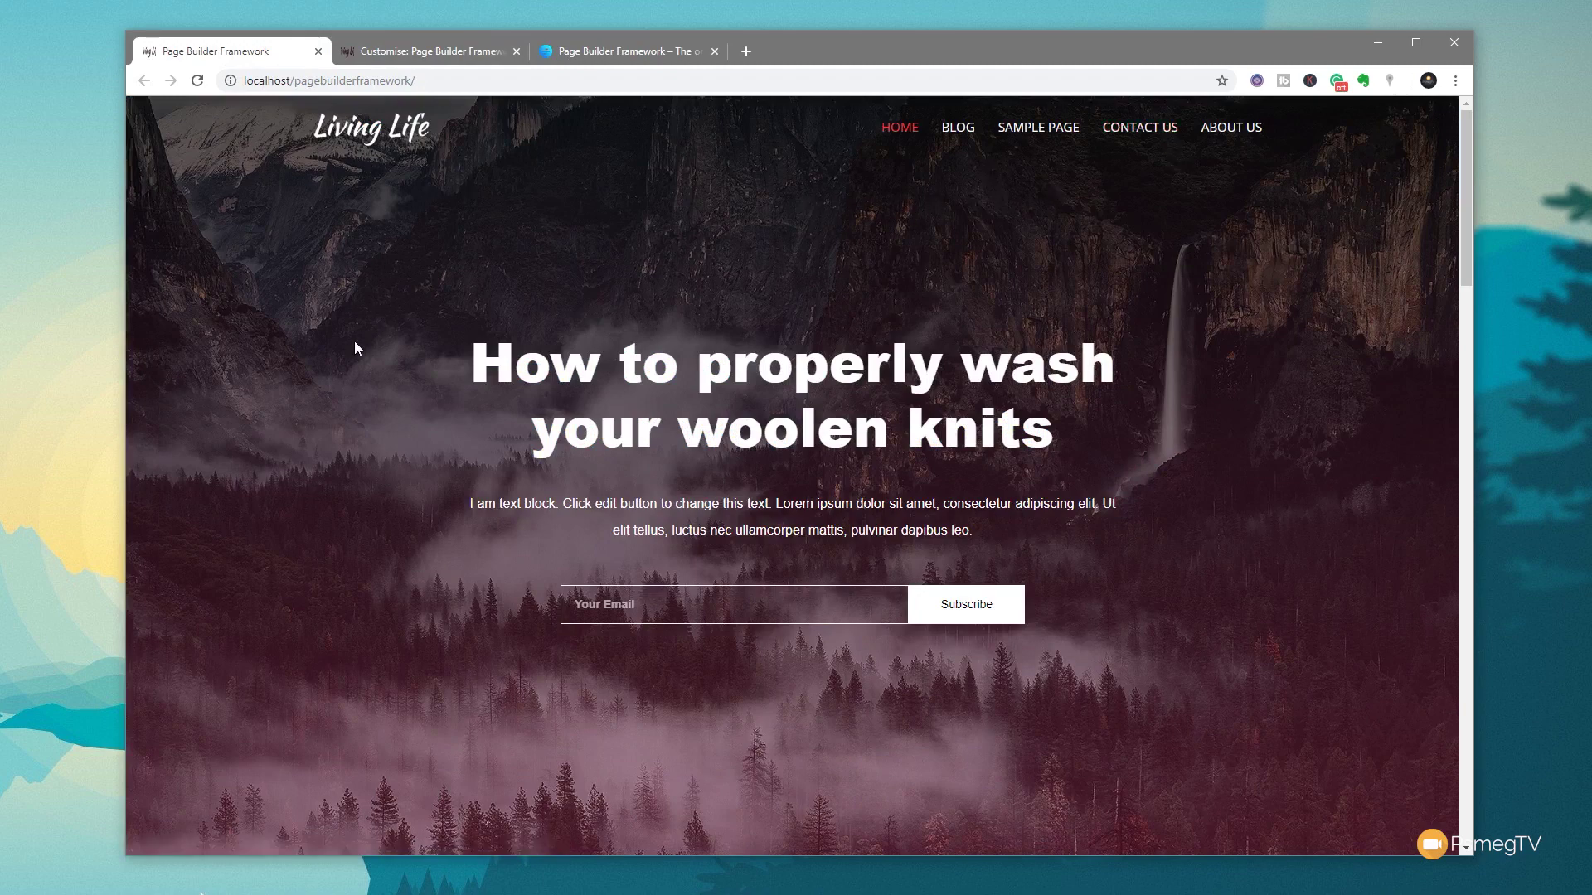
pyautogui.scroll(-3, 355, 348)
pyautogui.scroll(-4, 355, 342)
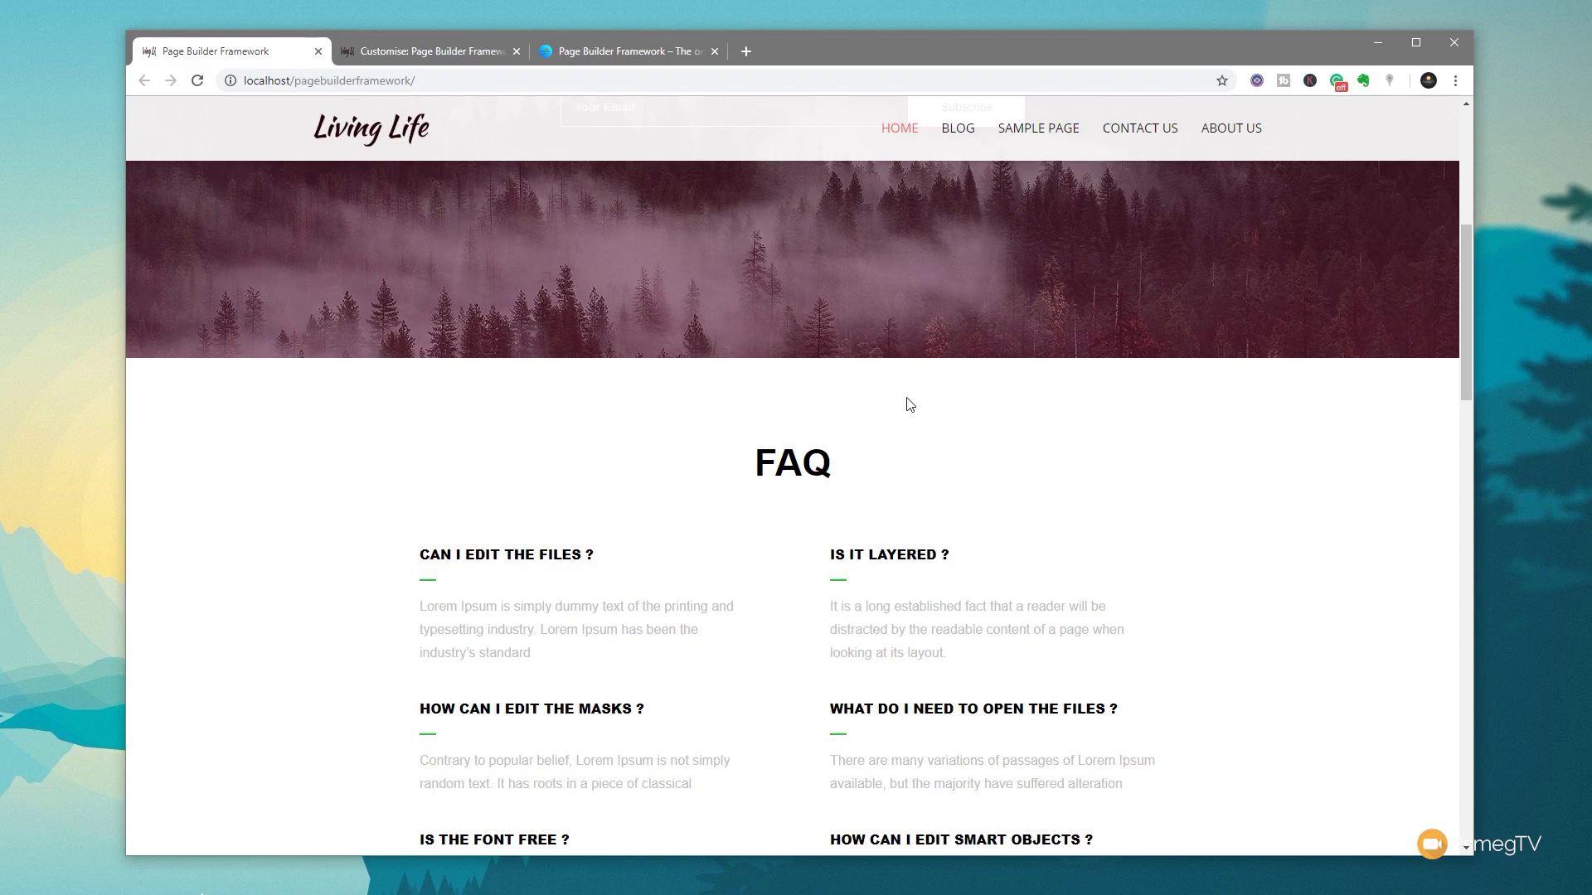
# From the dashboard's Appearance menu, launch the Customizer and scroll through the homepage preview.
pyautogui.hotkey('ctrl', 'Tab')
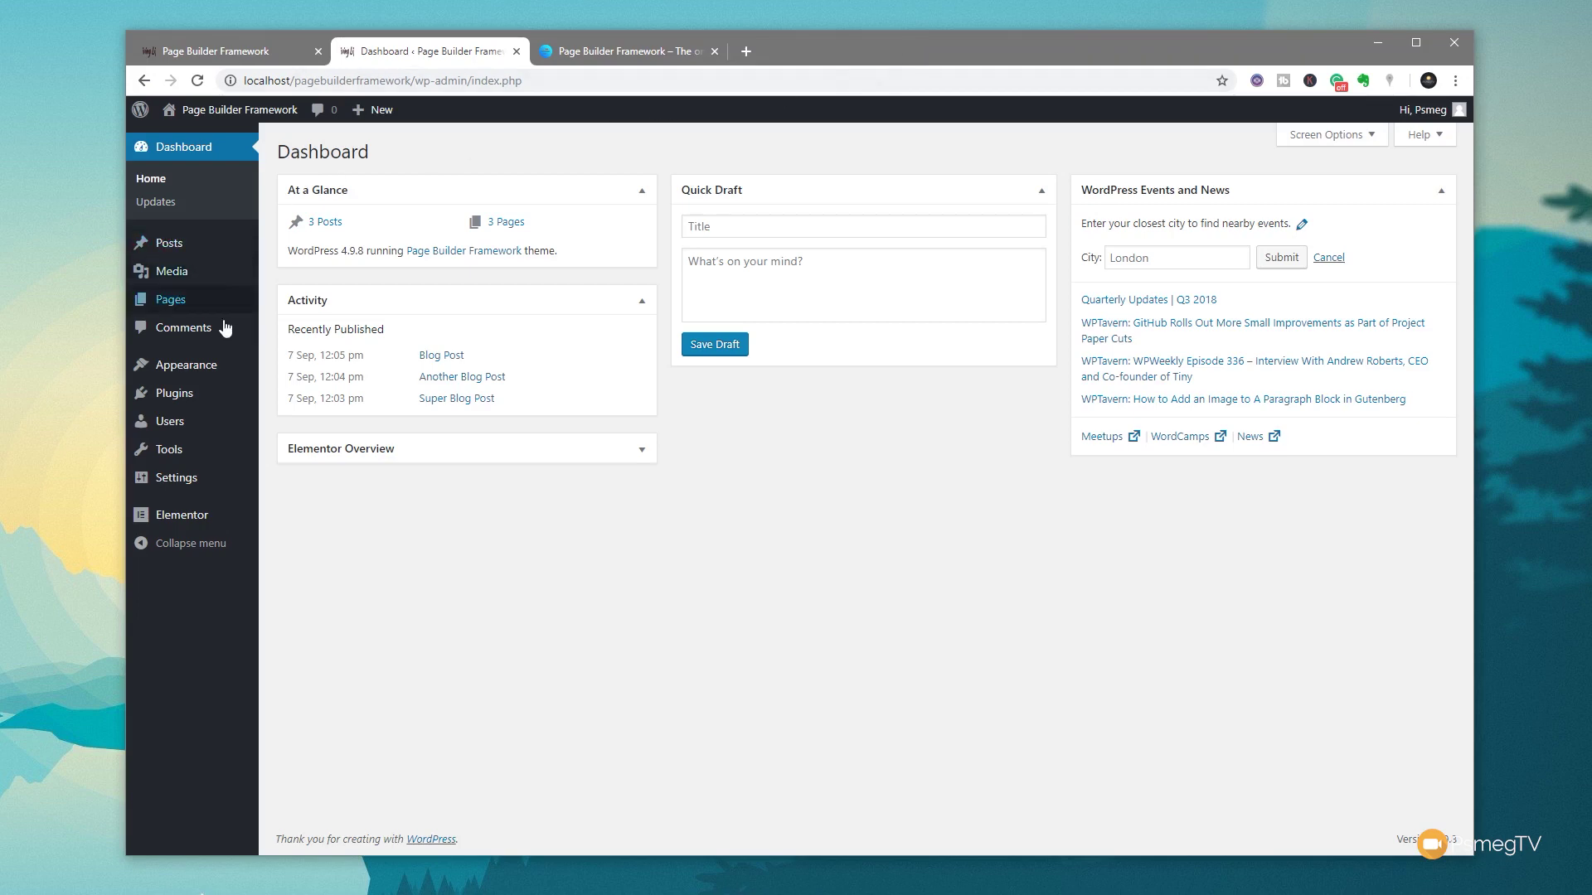
pyautogui.moveTo(203, 366)
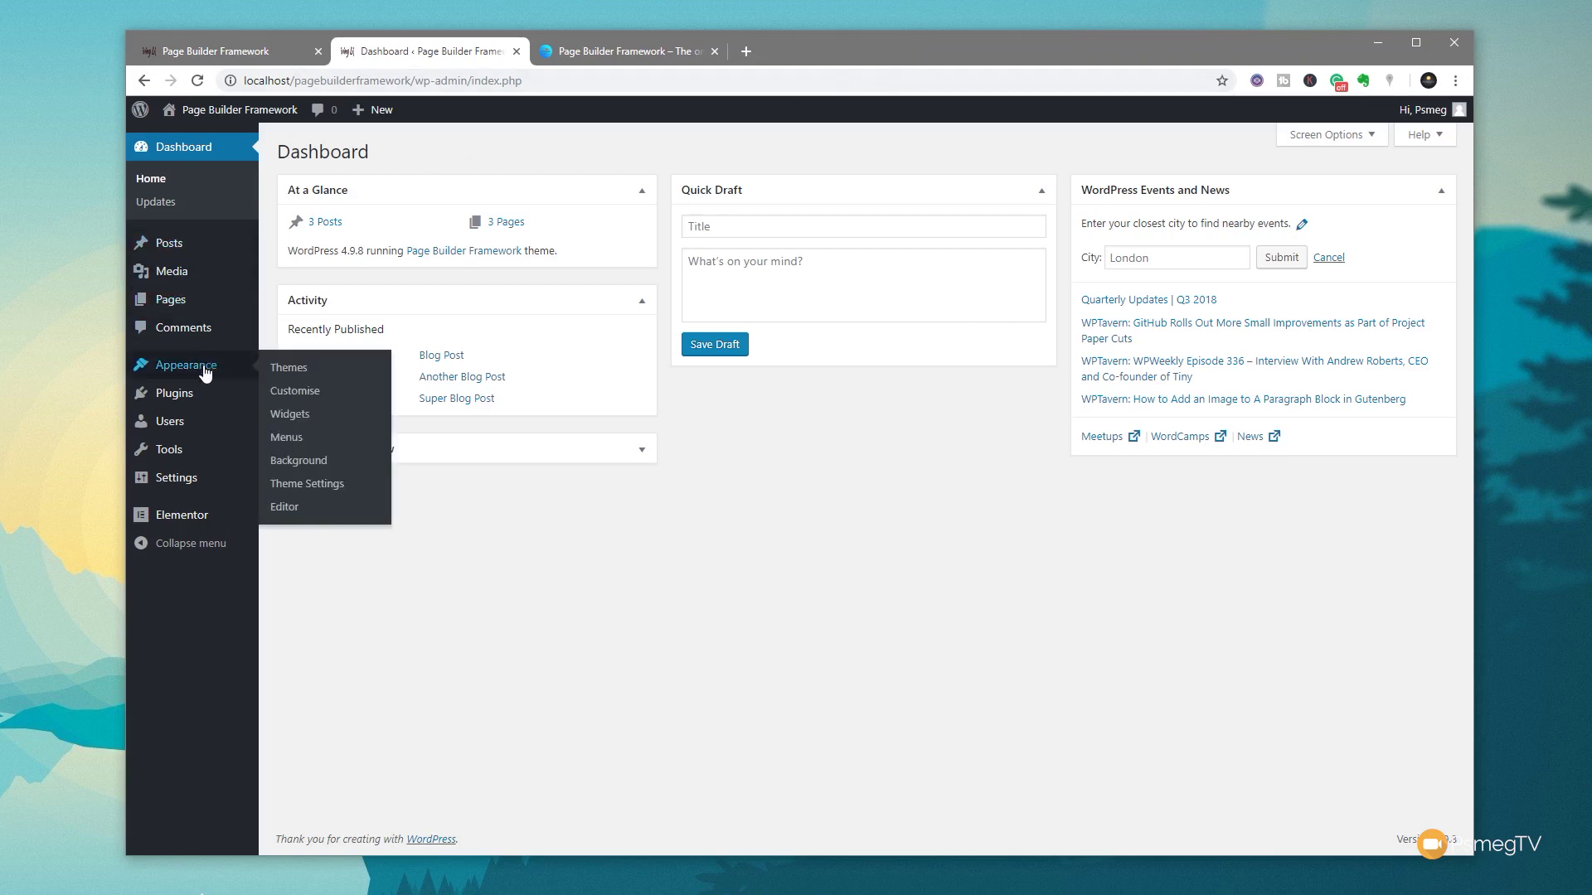
pyautogui.click(306, 396)
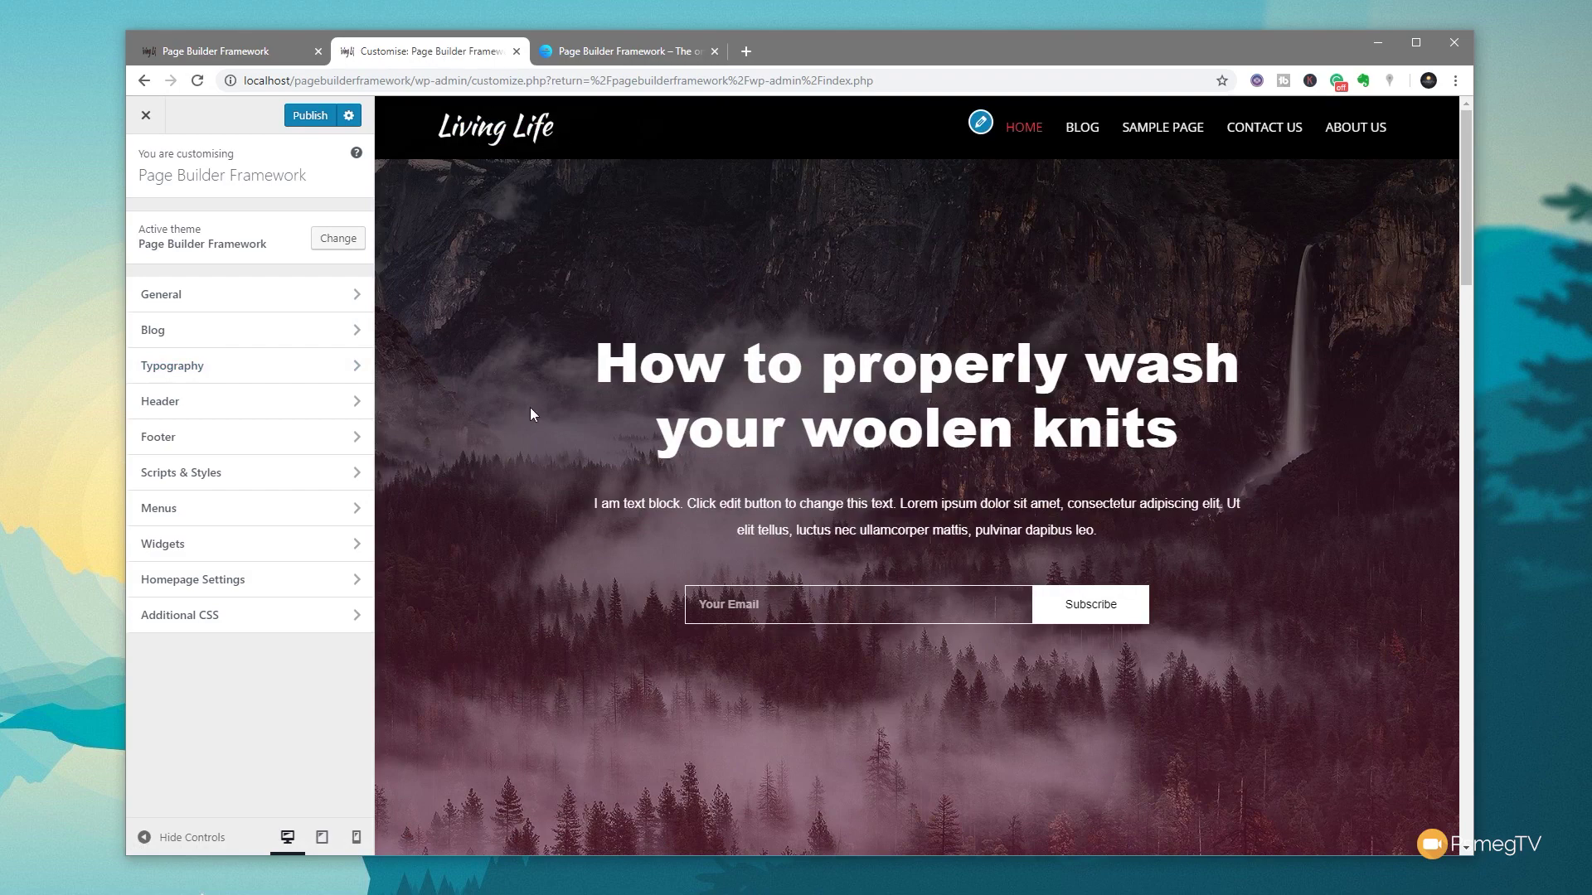
pyautogui.scroll(-5, 530, 413)
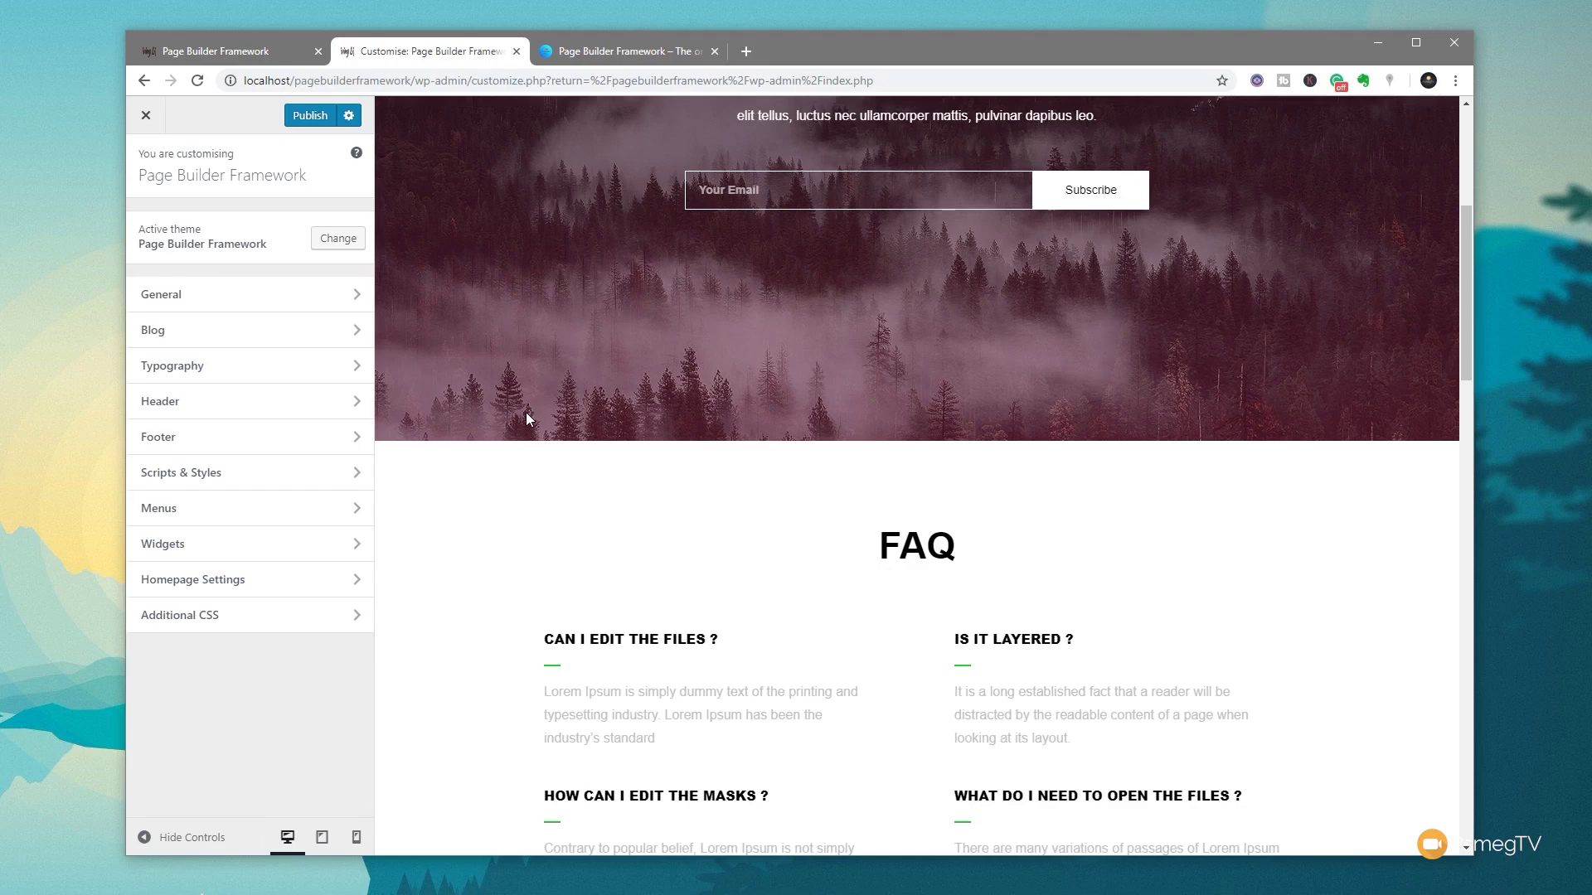
pyautogui.scroll(5, 527, 413)
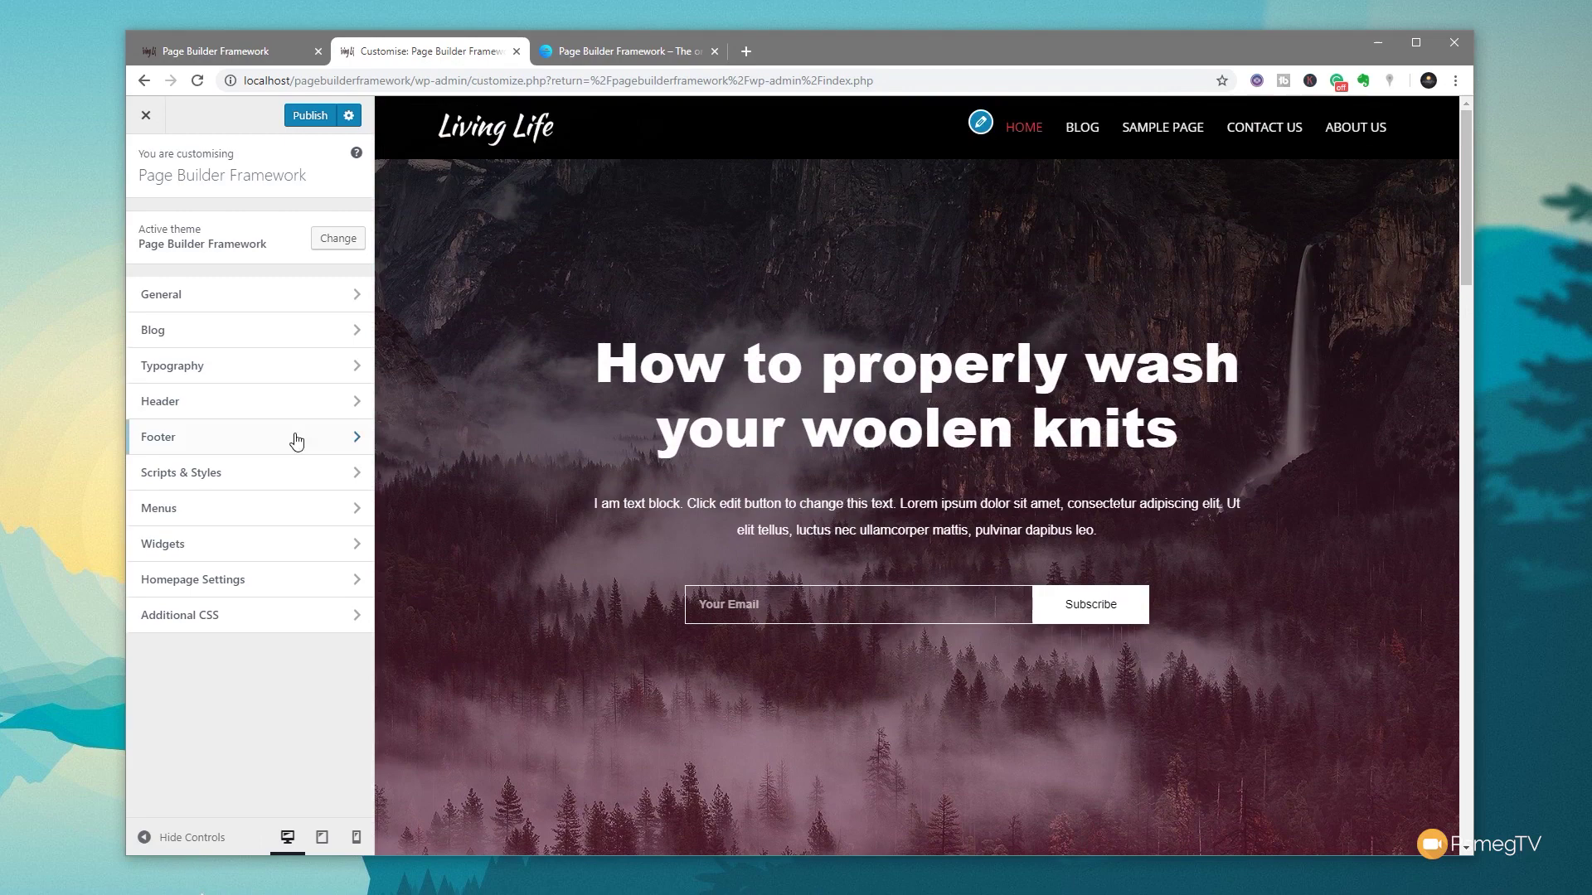
# Open Header, then Transparent Header, in the Customizer panel.
pyautogui.click(290, 402)
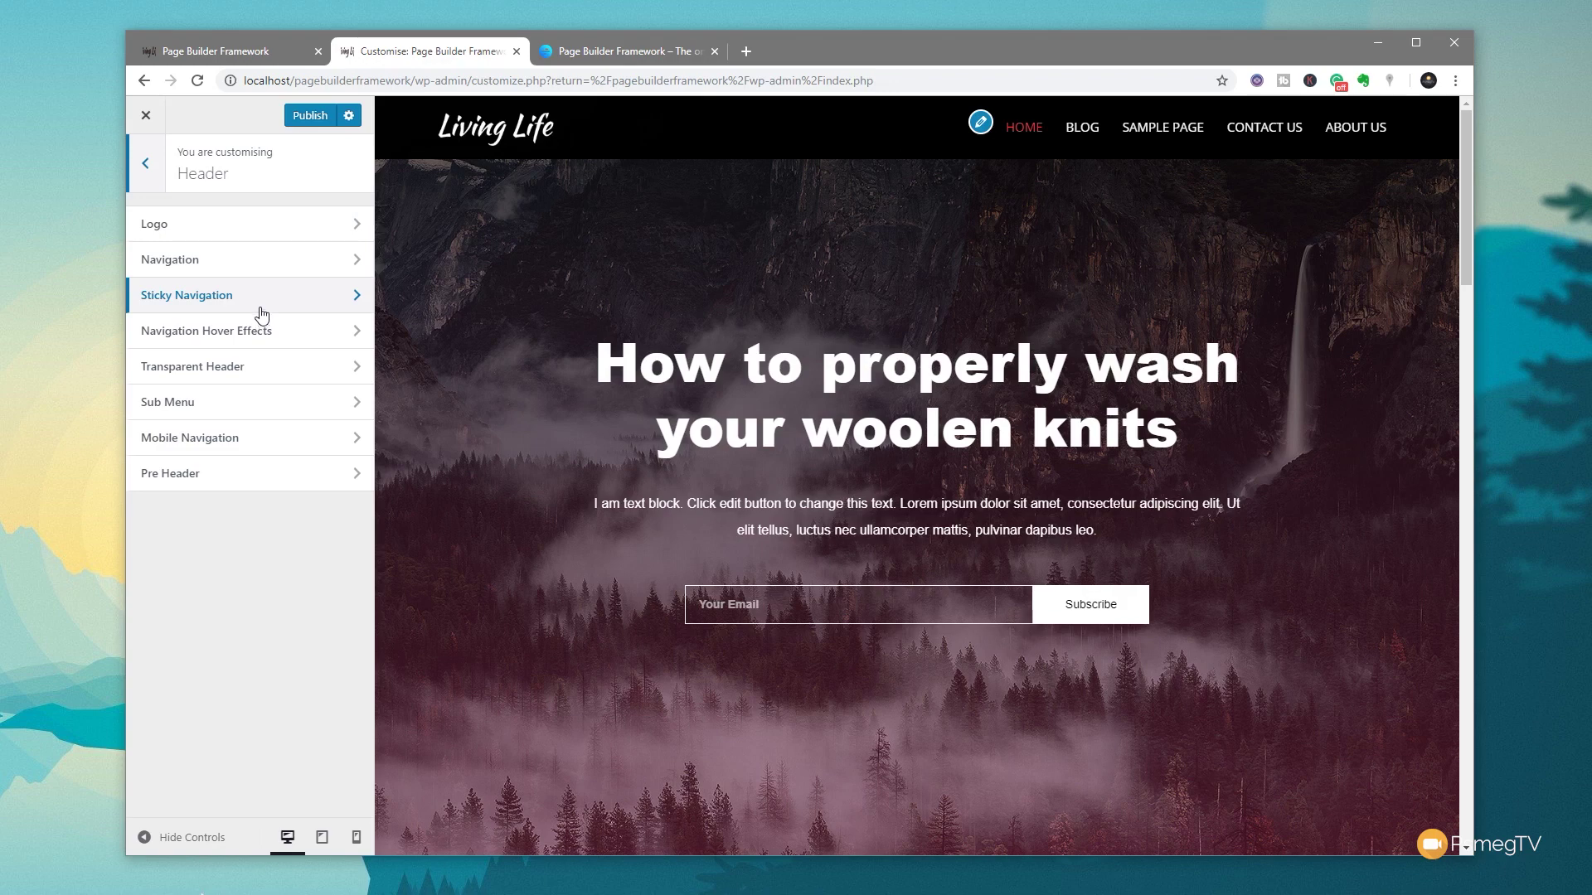
pyautogui.click(266, 370)
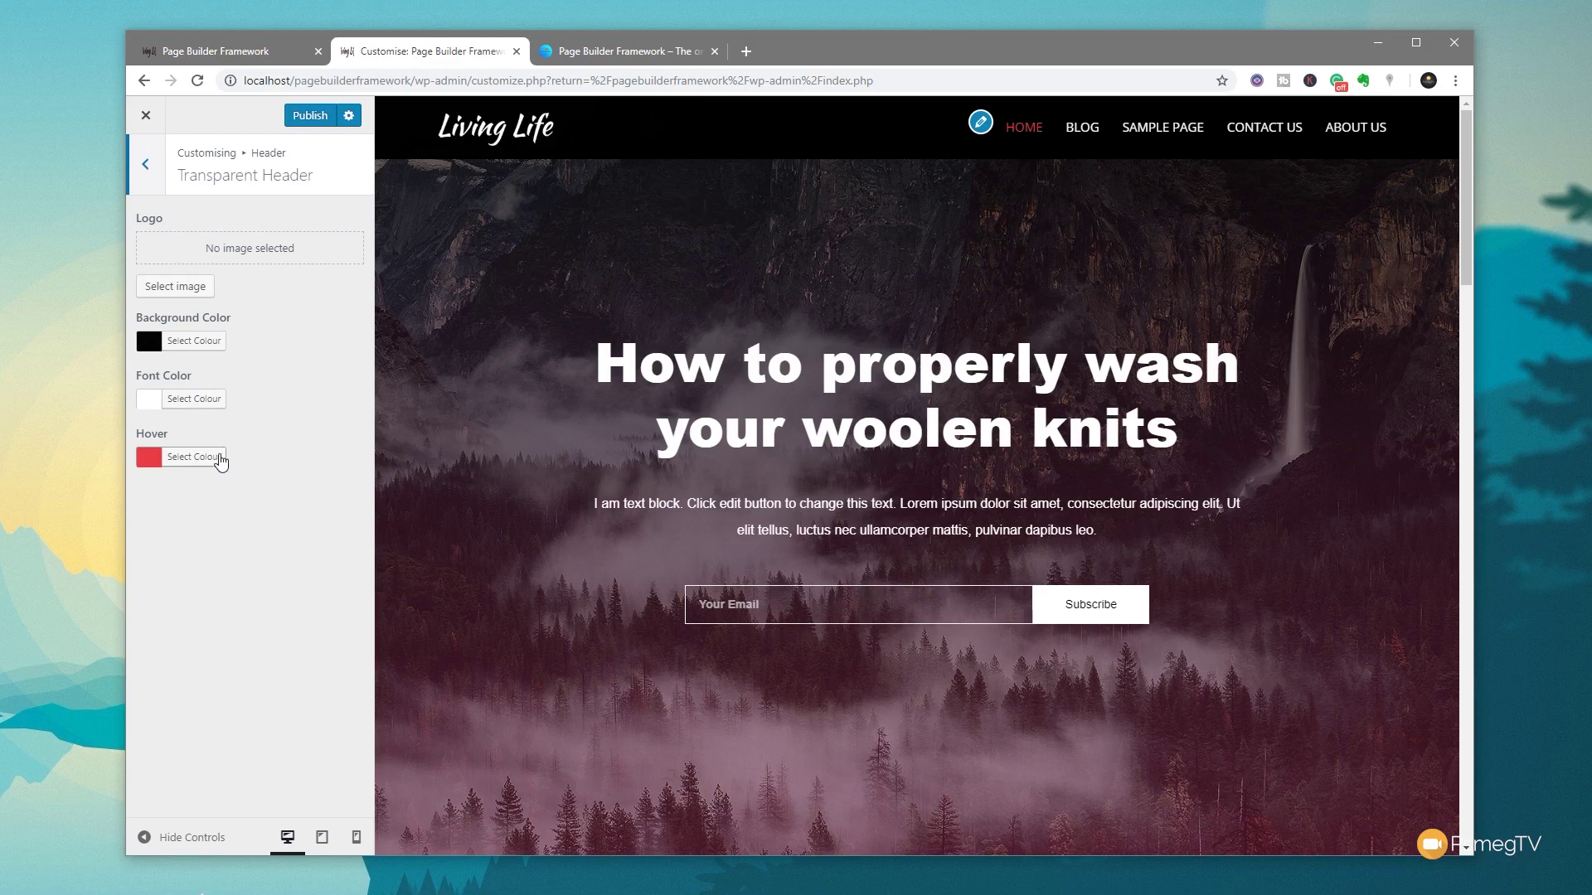
# Set the transparent header background colour to rgba(0,0,0,0), fully transparent.
pyautogui.click(202, 343)
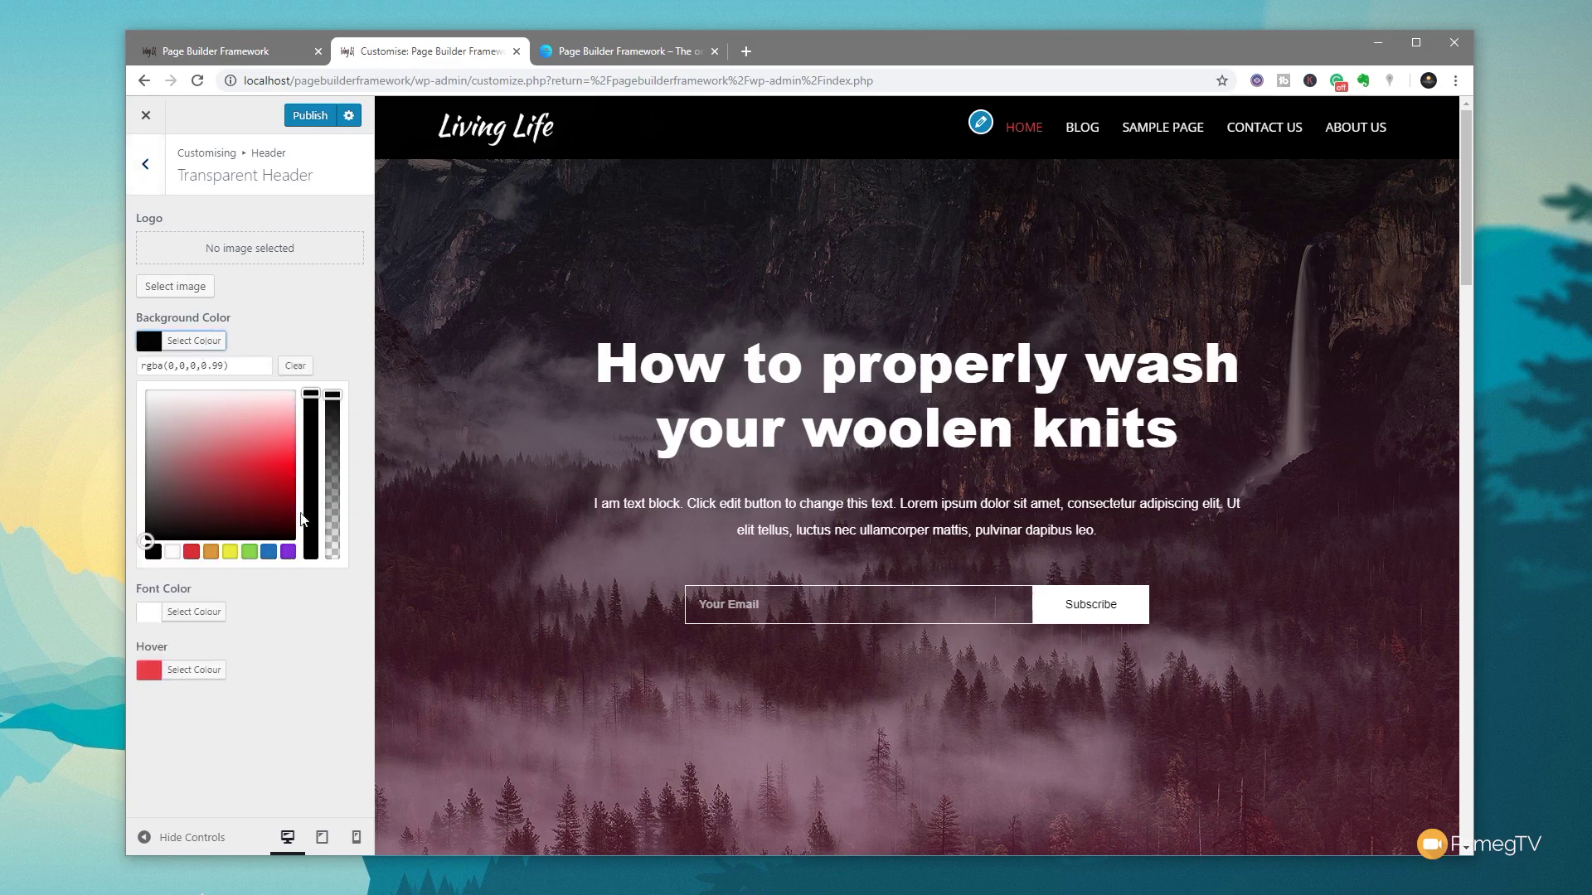
pyautogui.moveTo(333, 395); pyautogui.dragTo(332, 517)
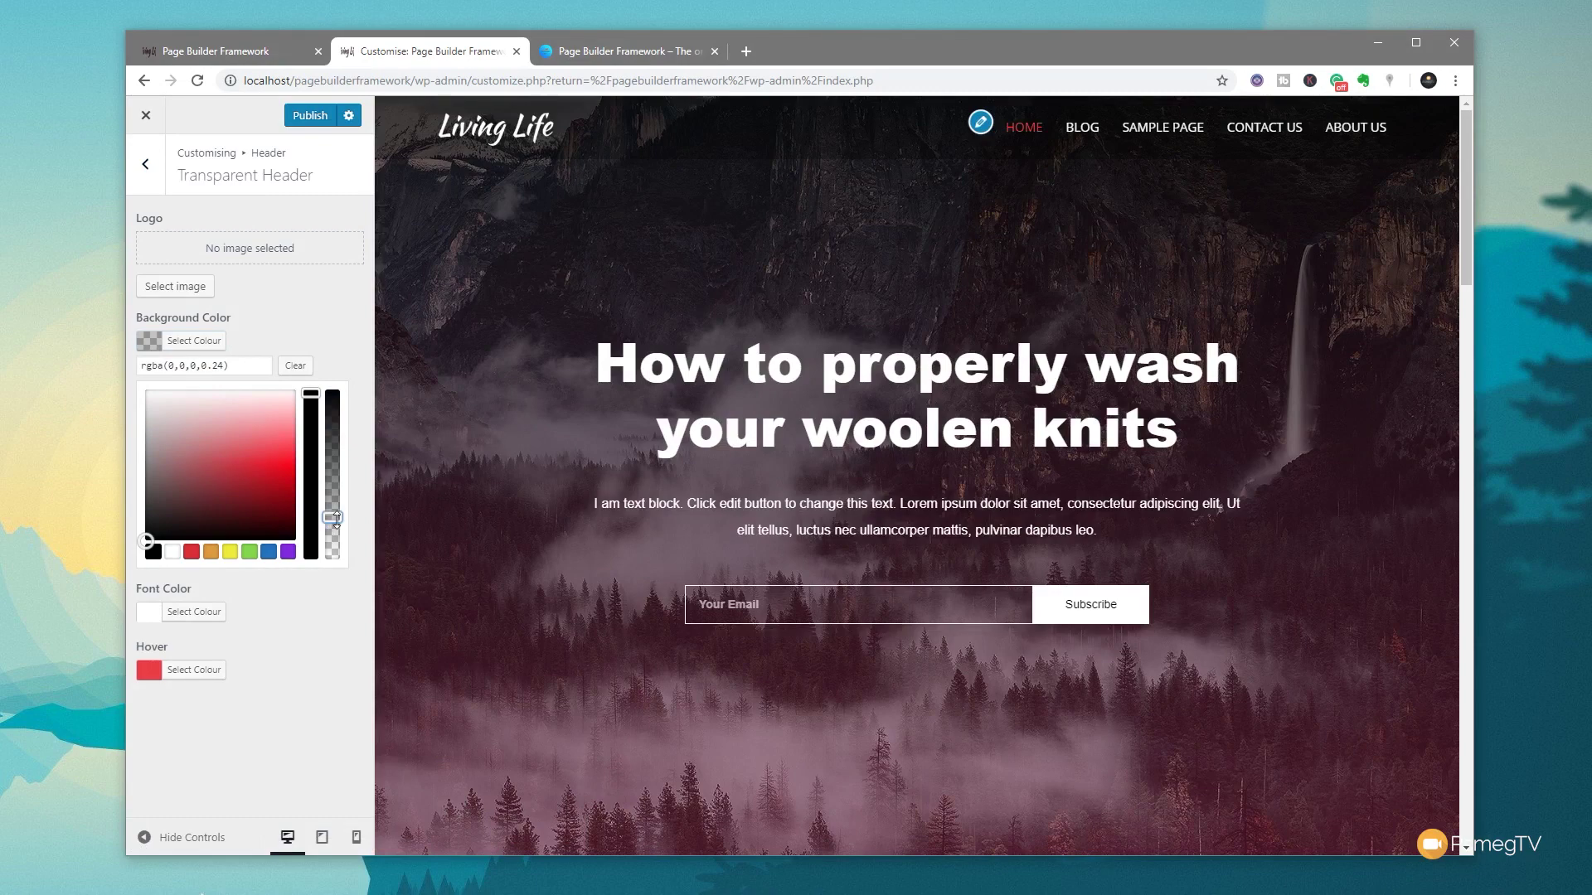
pyautogui.moveTo(335, 520); pyautogui.dragTo(332, 556)
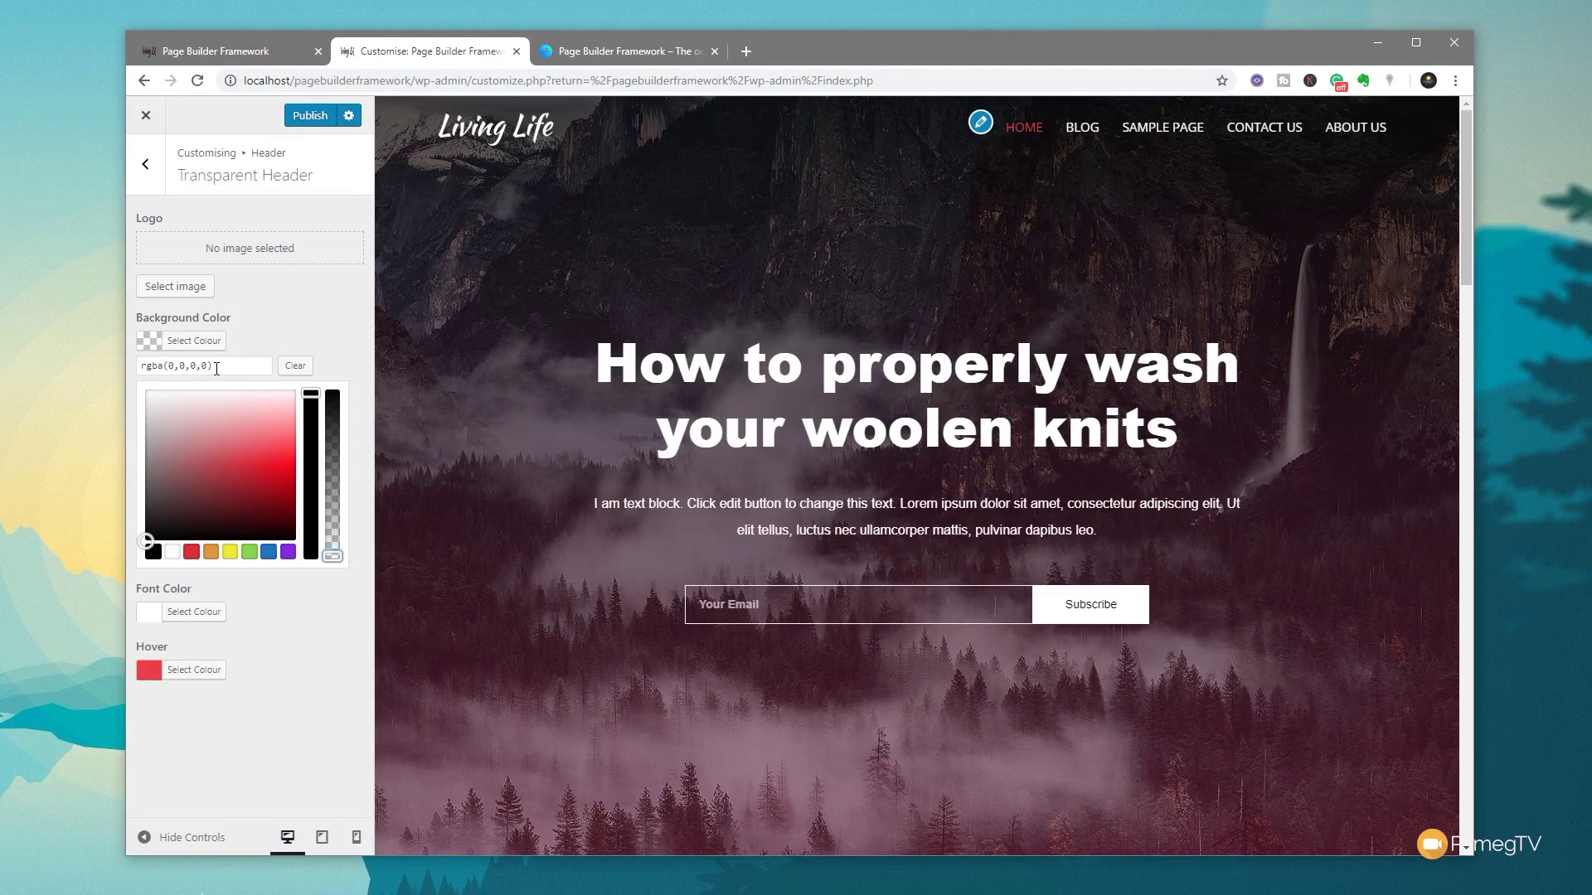
pyautogui.click(297, 302)
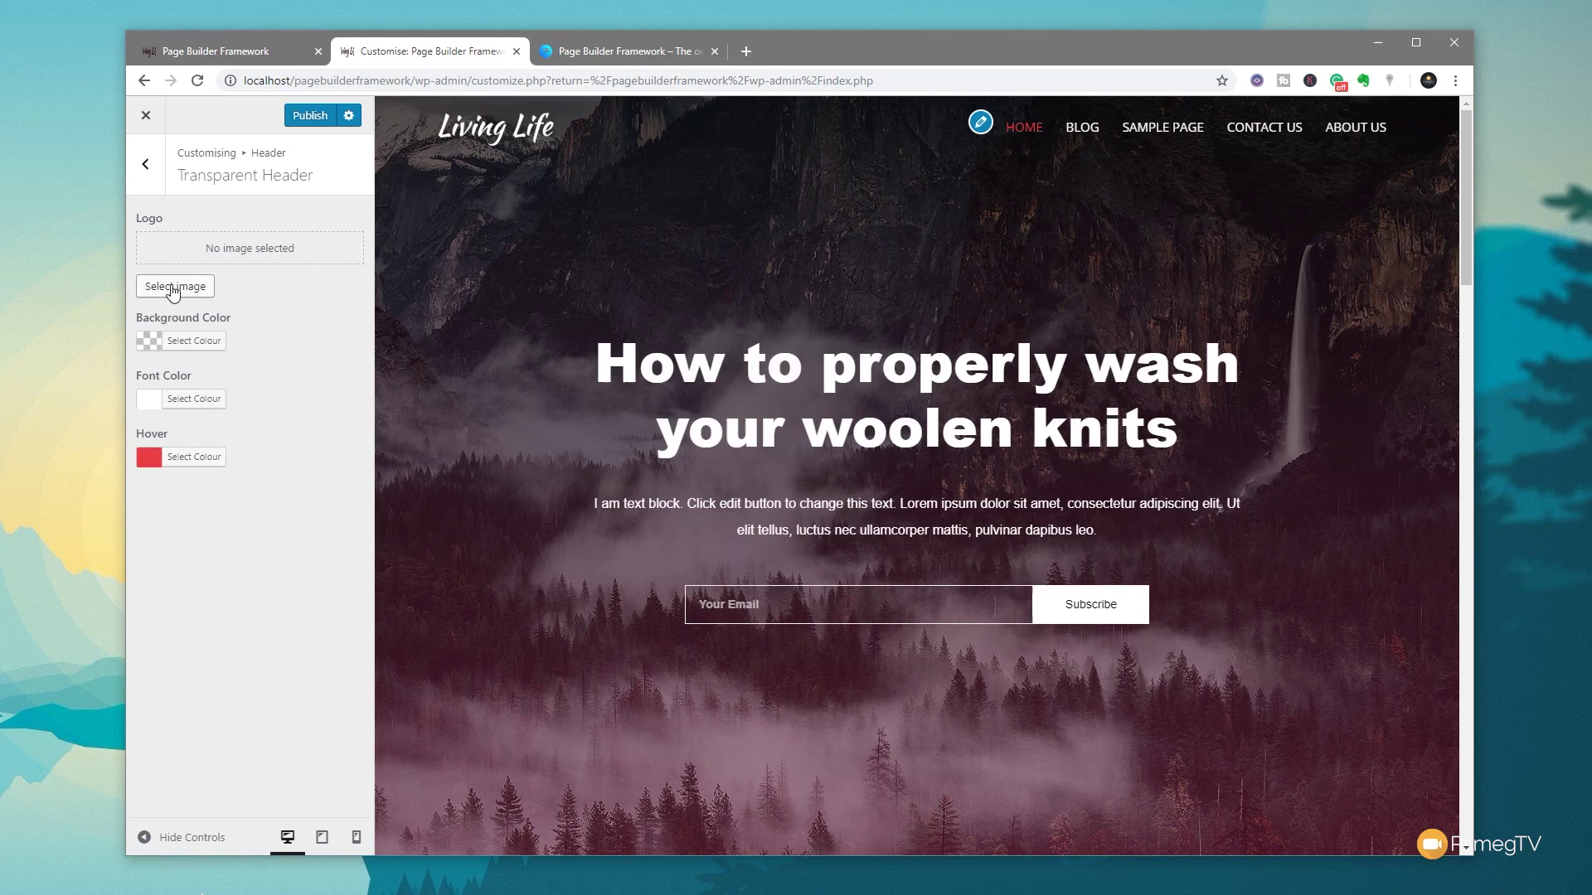
# Choose logo-white.png from the Media Library as the transparent header logo.
pyautogui.click(199, 295)
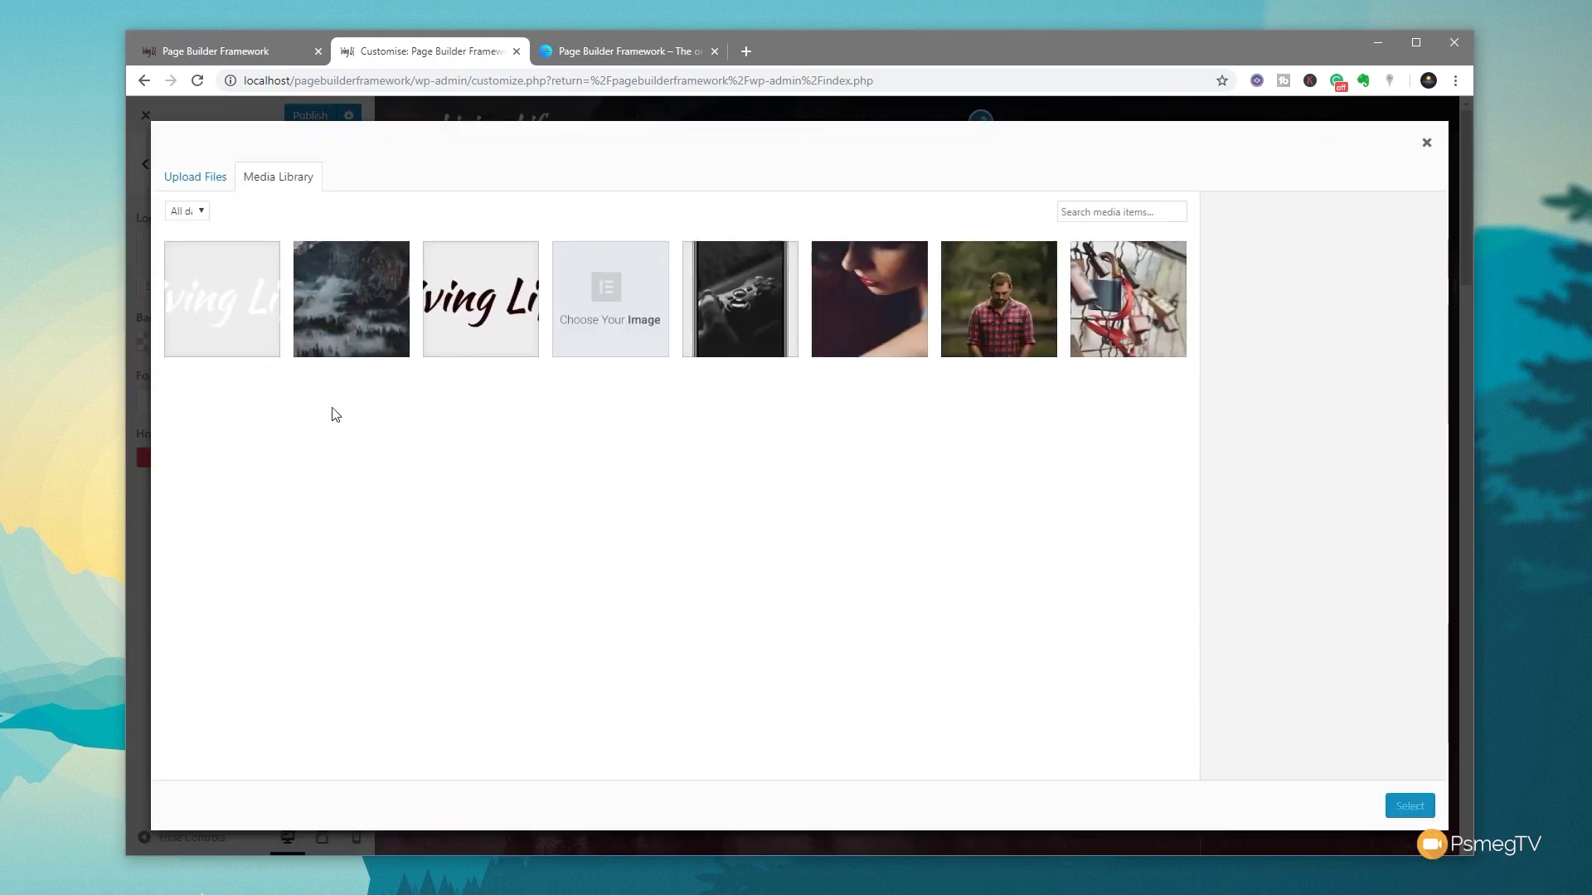
pyautogui.click(245, 319)
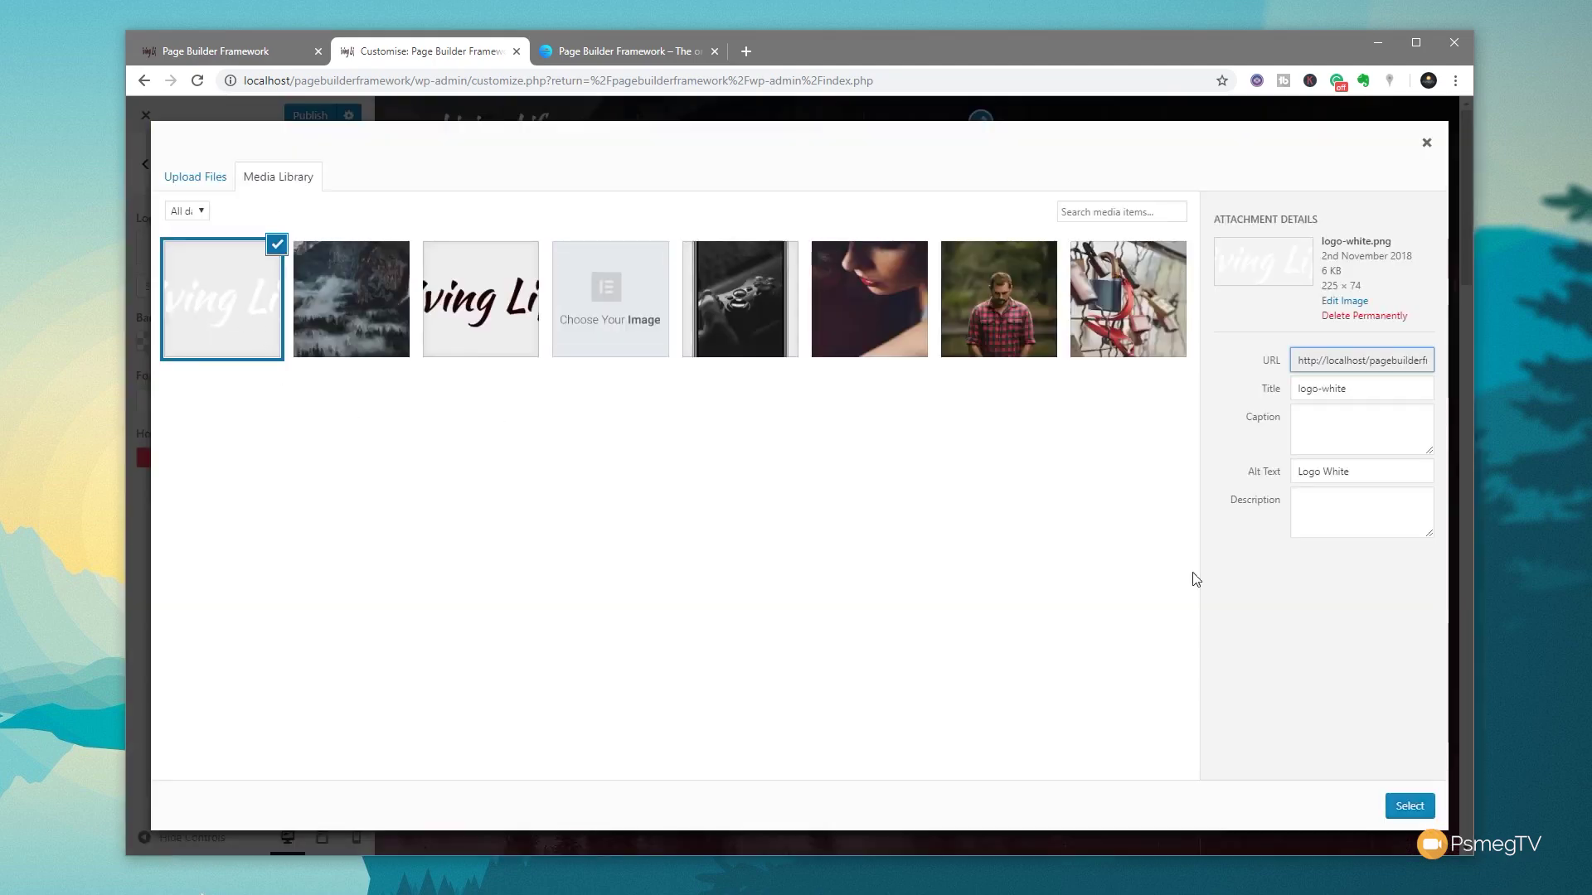
pyautogui.click(1408, 805)
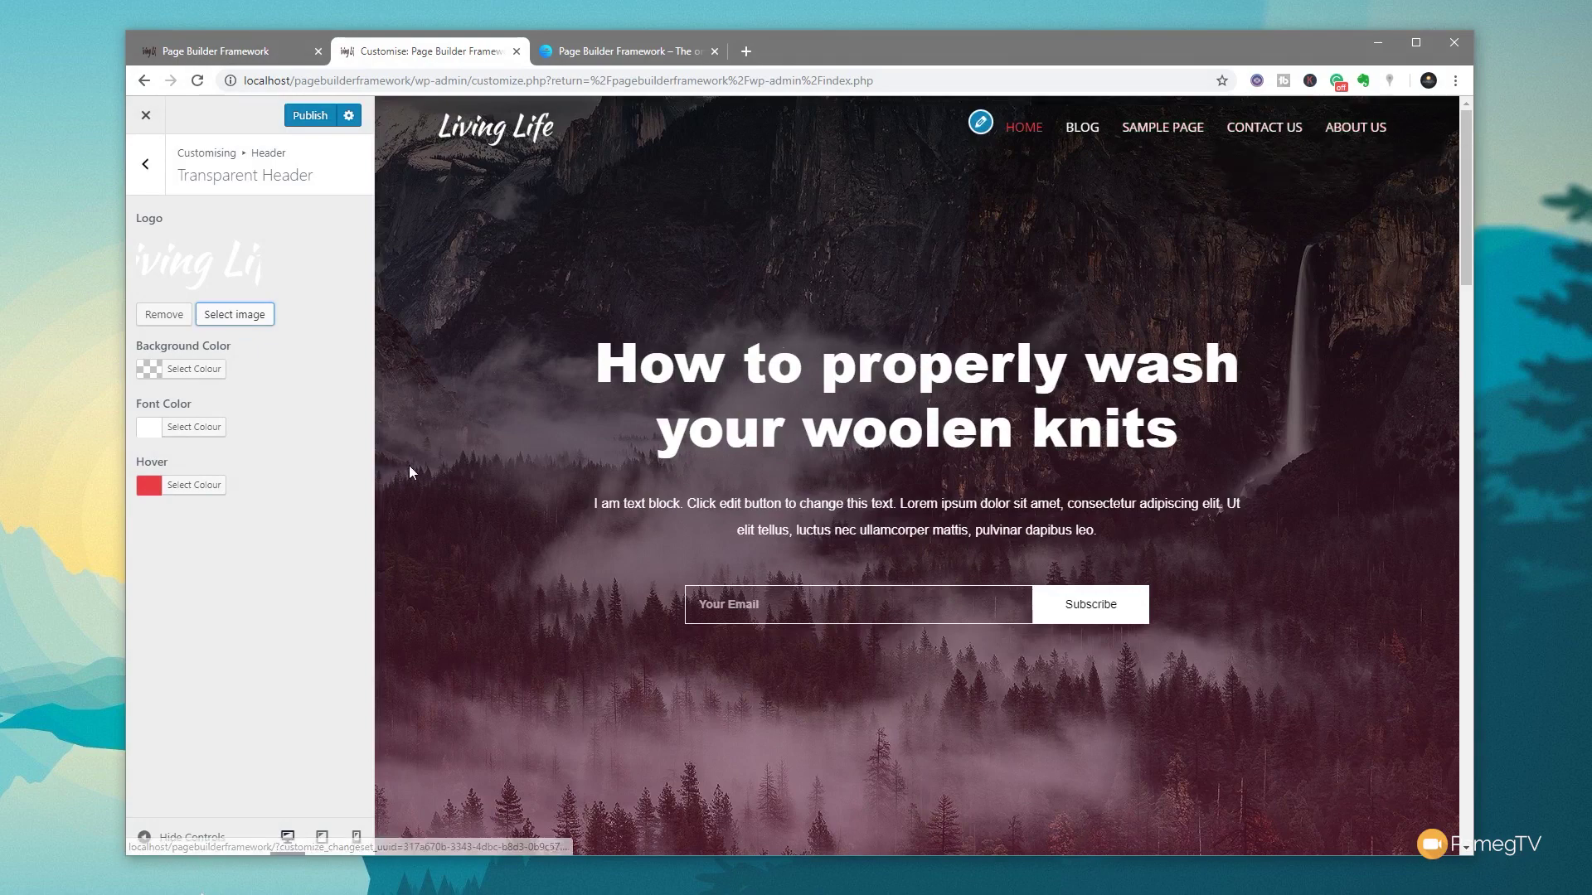
# After trying green, set the transparent header hover colour to the red swatch #dd3333.
pyautogui.click(184, 488)
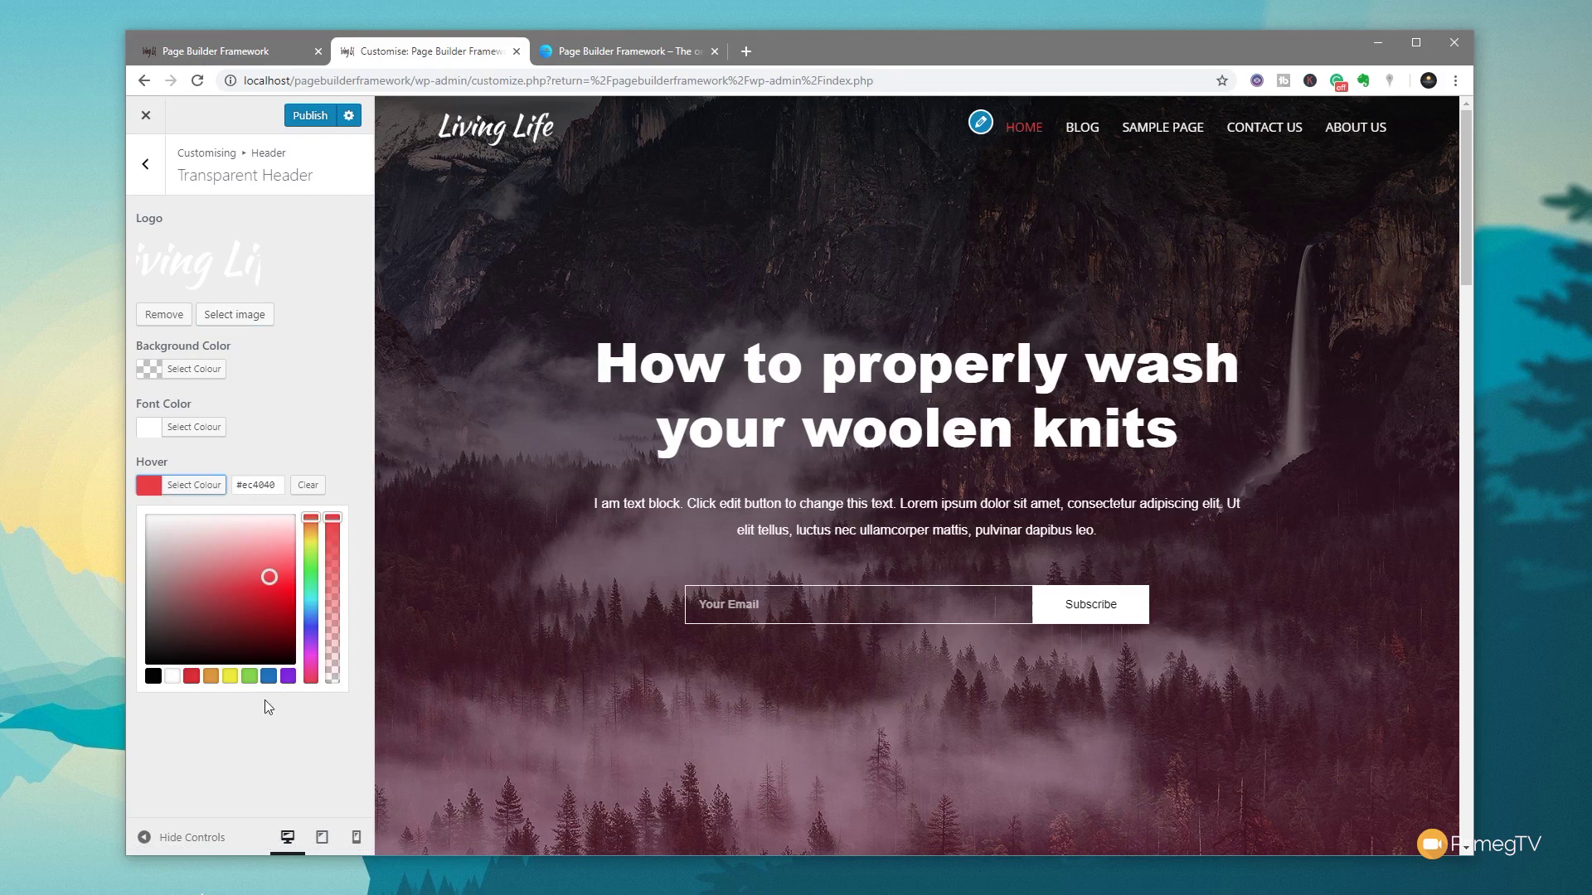
pyautogui.click(250, 676)
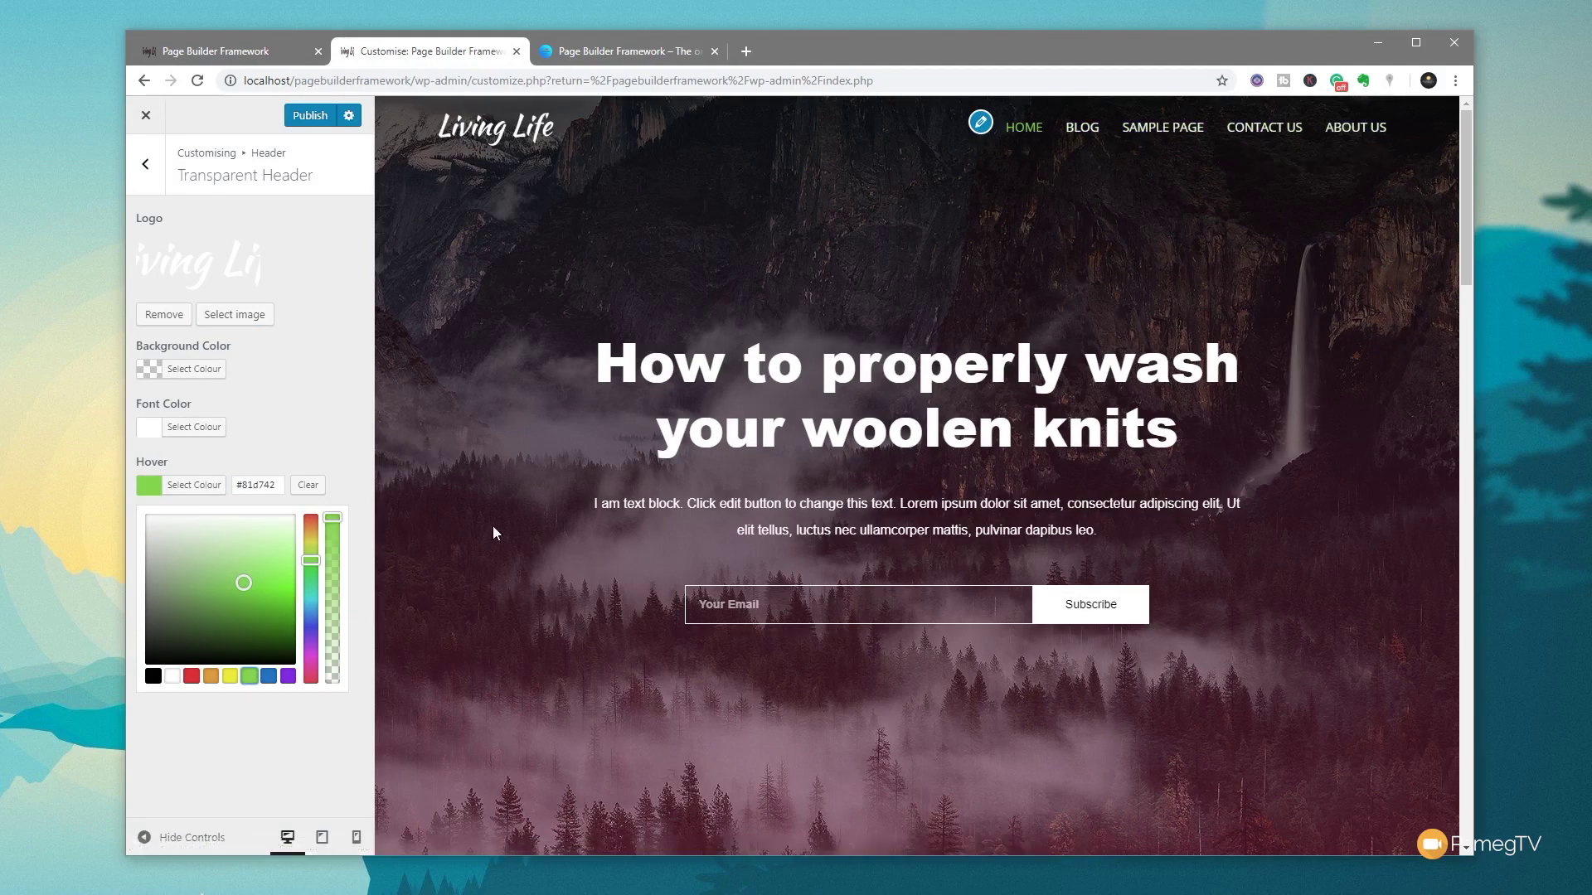
pyautogui.click(191, 676)
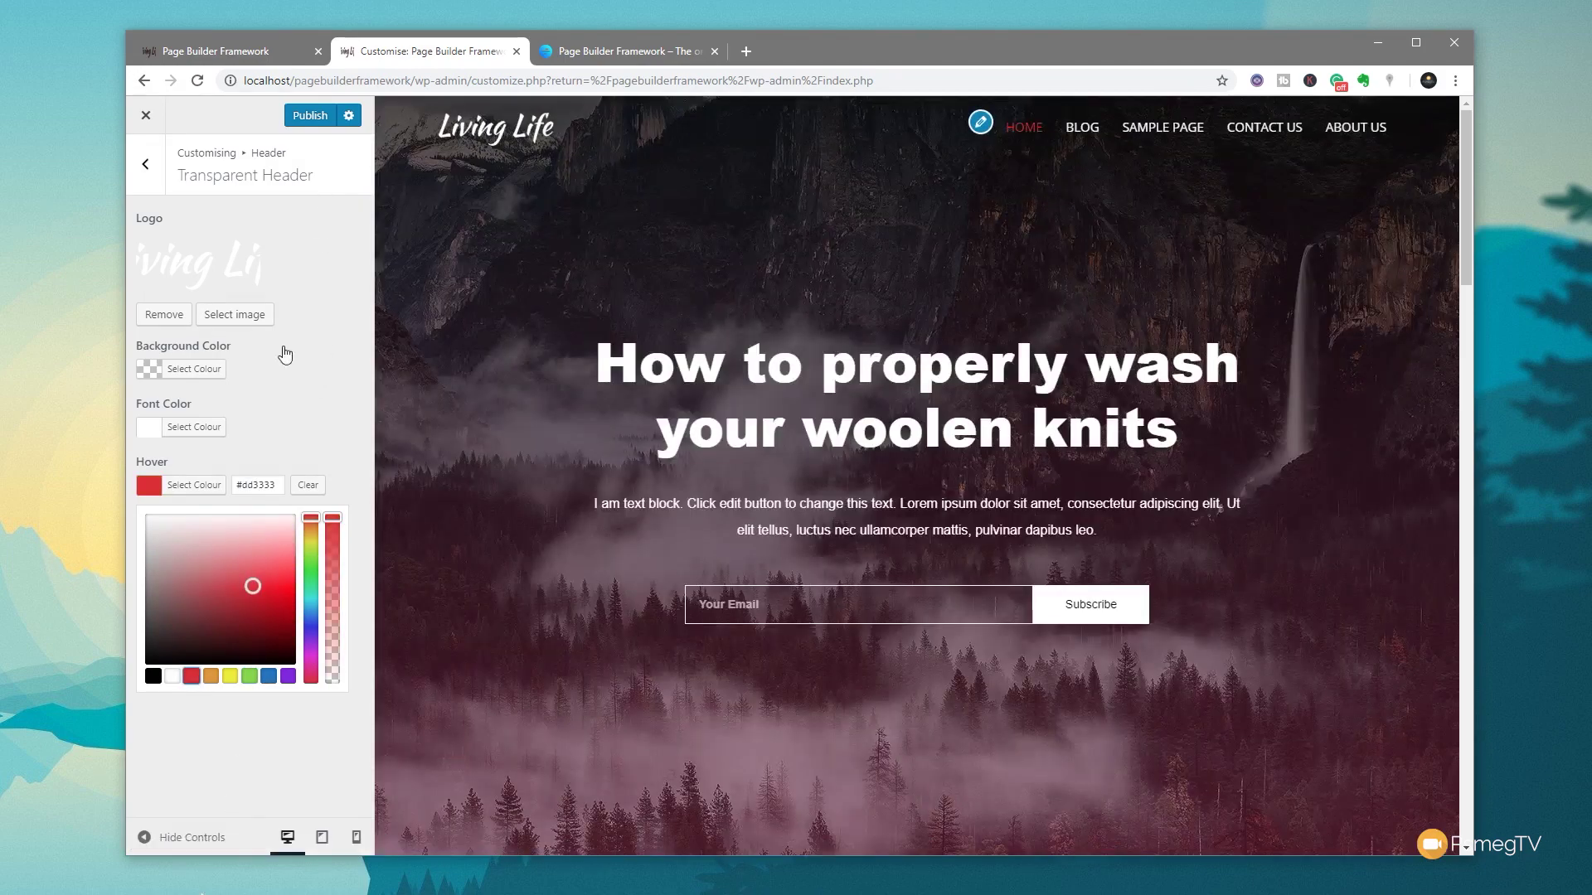
pyautogui.click(315, 416)
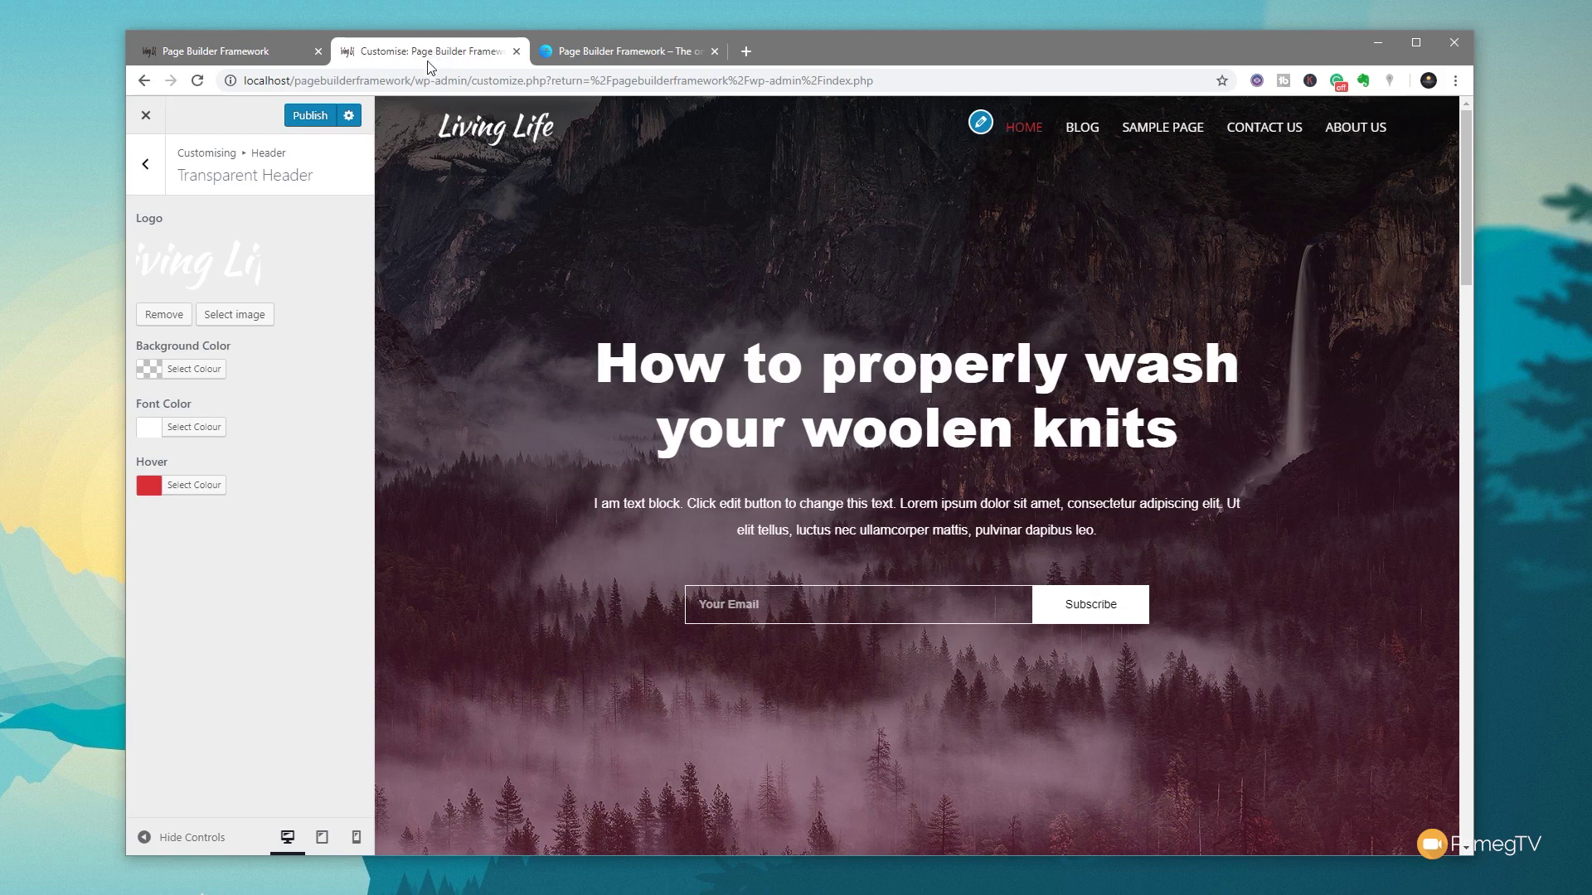
# Go back to the Header list and open the Sticky Navigation settings.
pyautogui.click(149, 171)
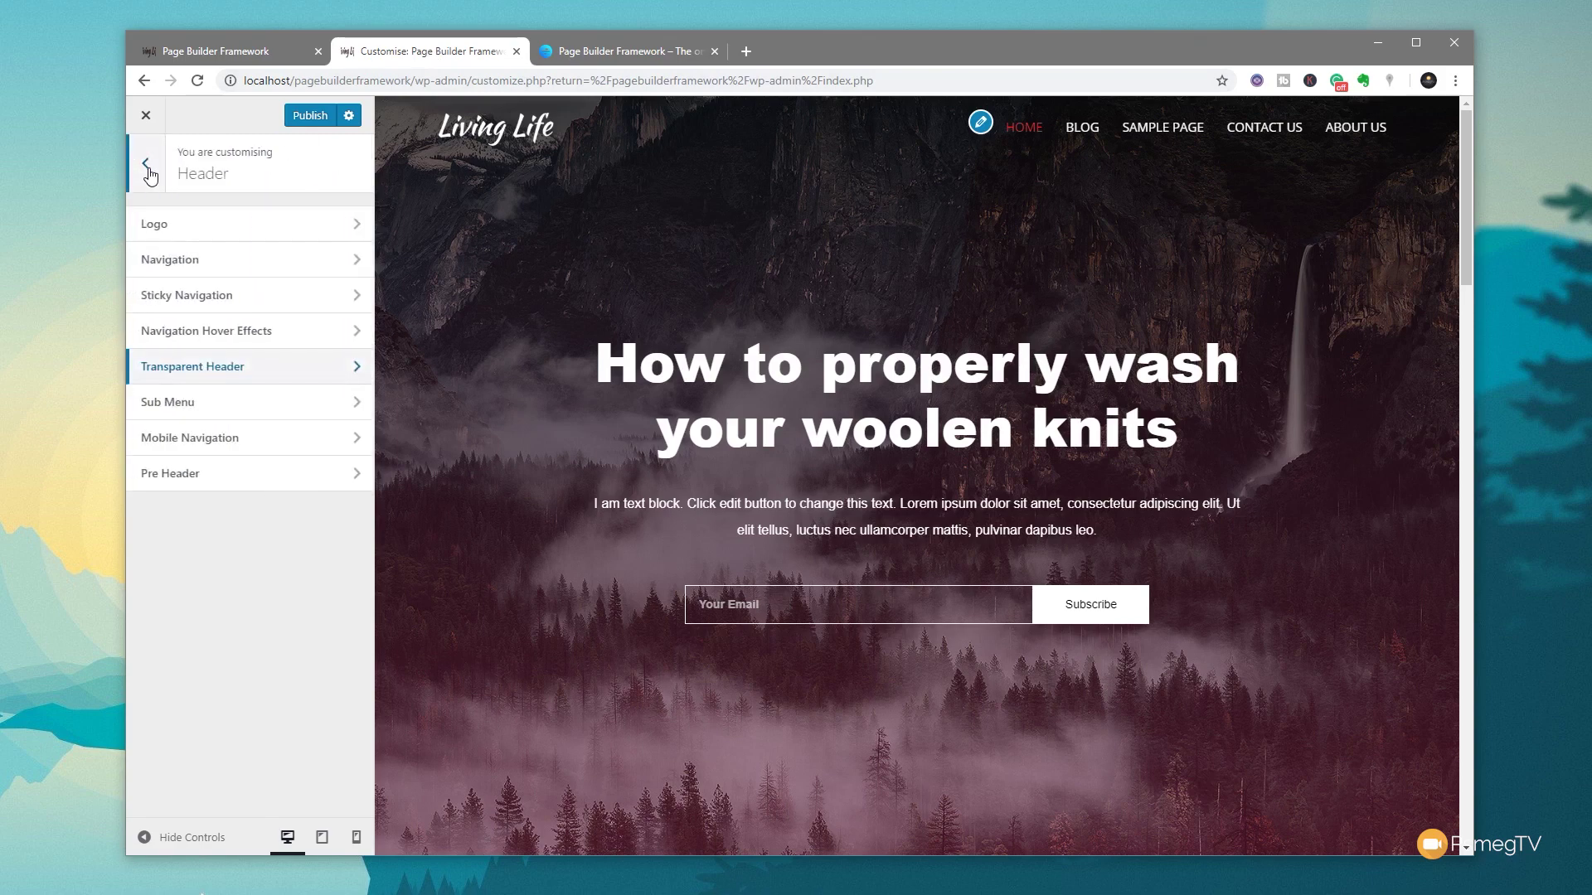
pyautogui.click(200, 296)
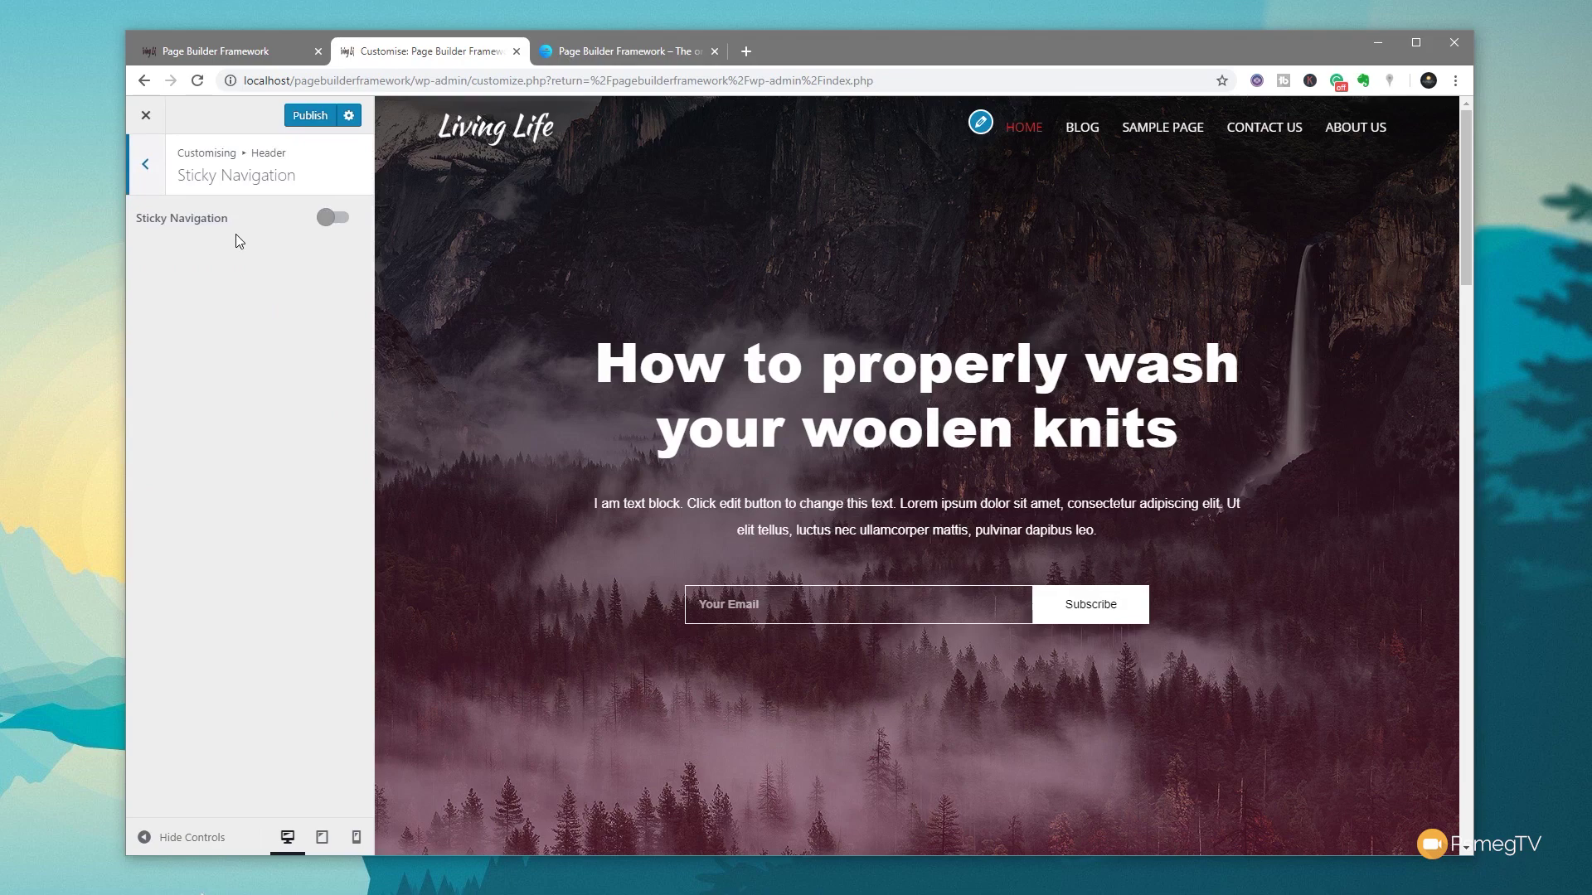
pyautogui.scroll(-8, 584, 298)
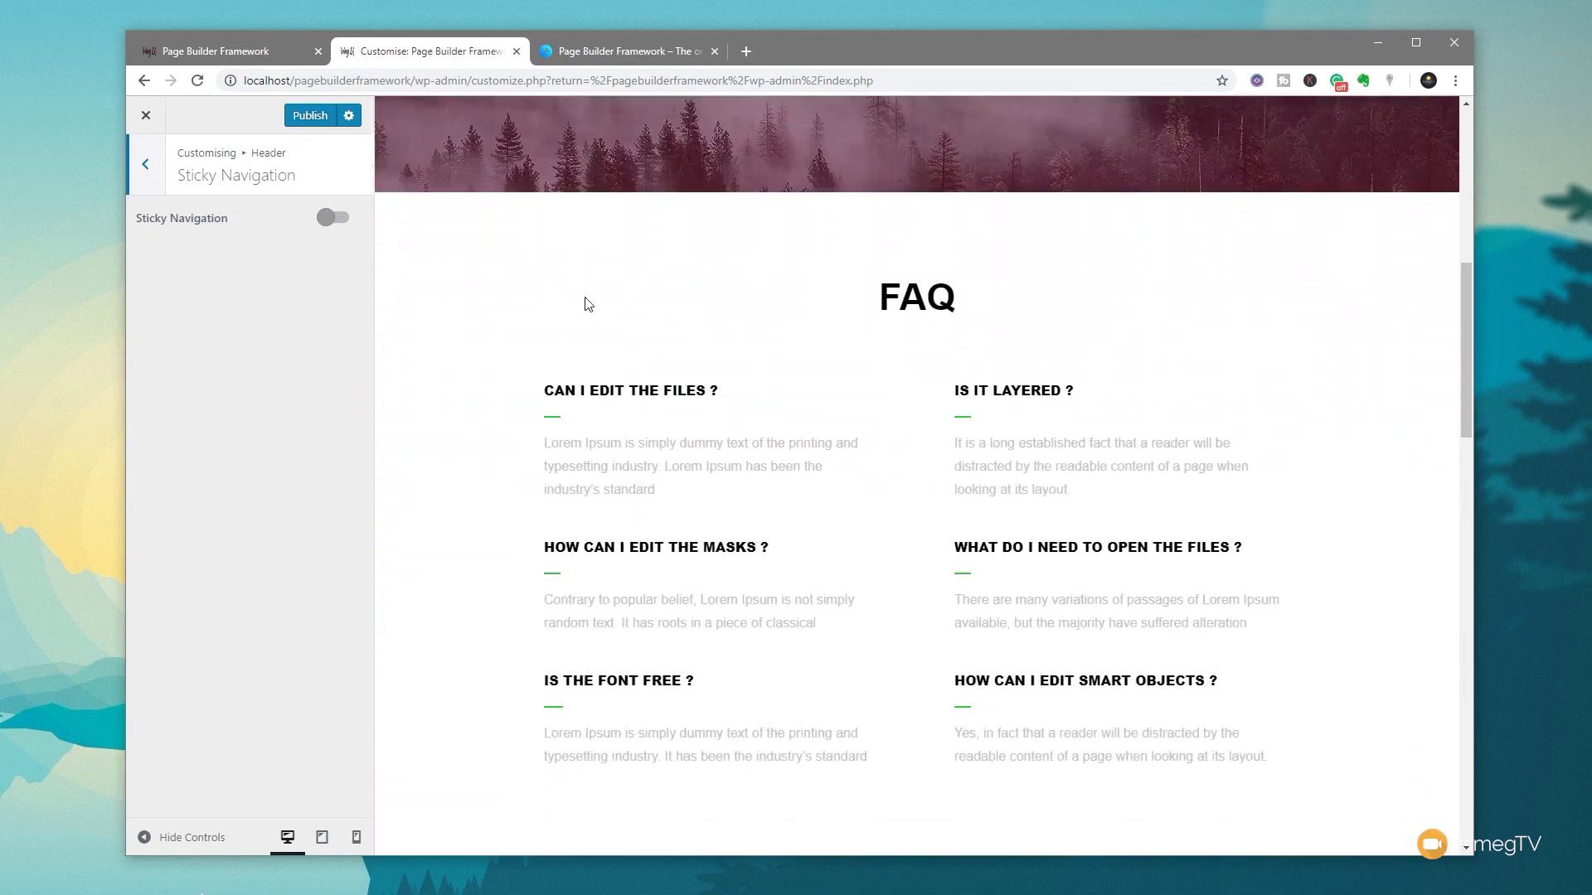
pyautogui.scroll(8, 586, 304)
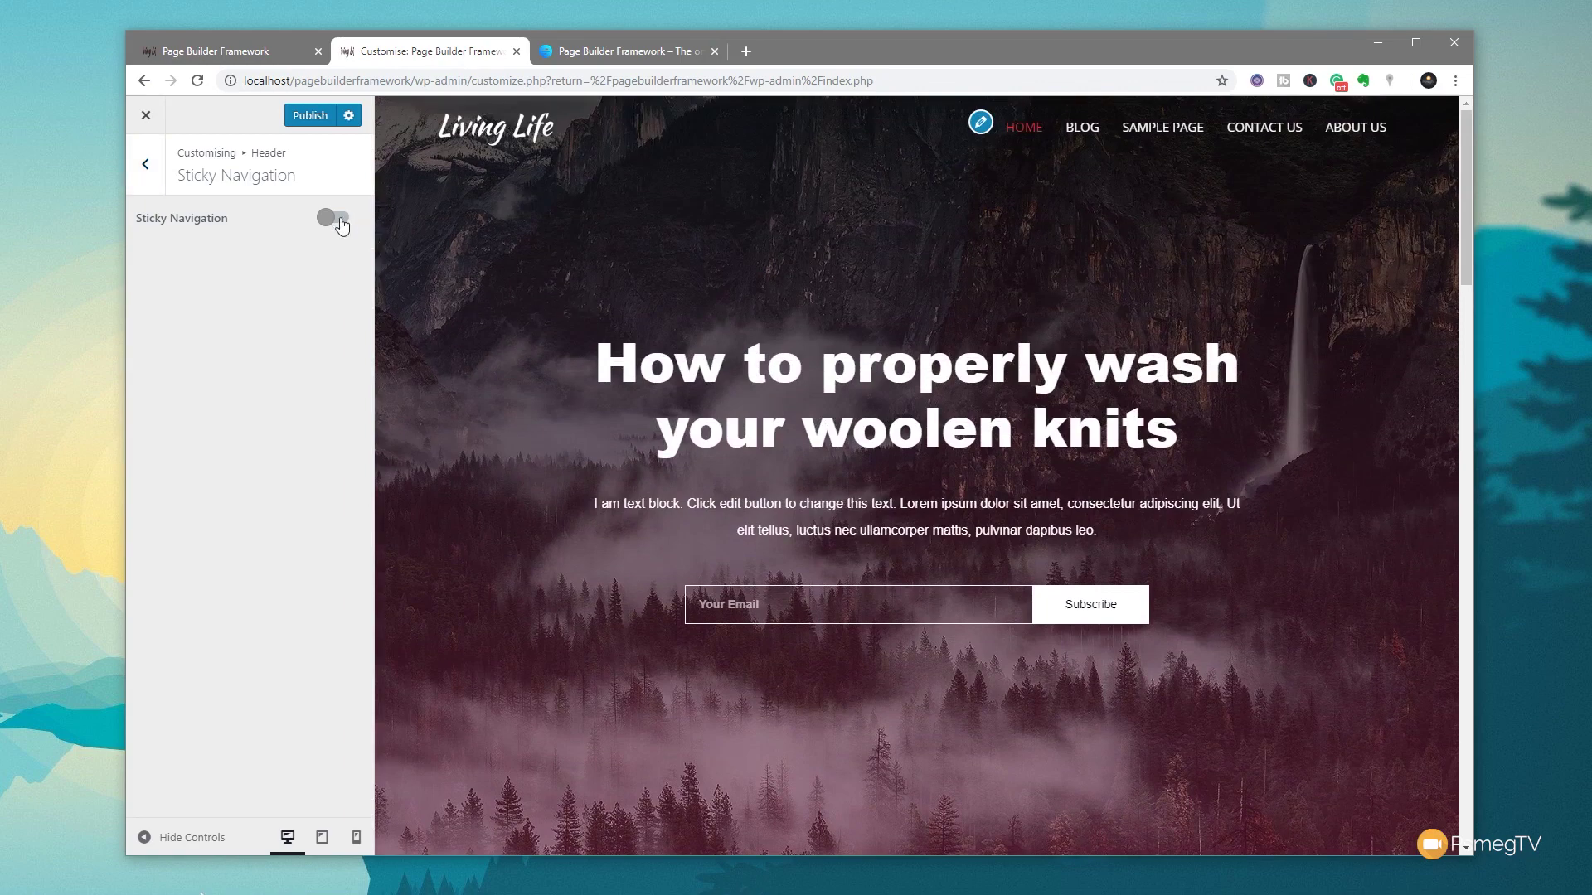
# Switch sticky navigation on and scroll the preview to check the pinned menu bar.
pyautogui.click(334, 218)
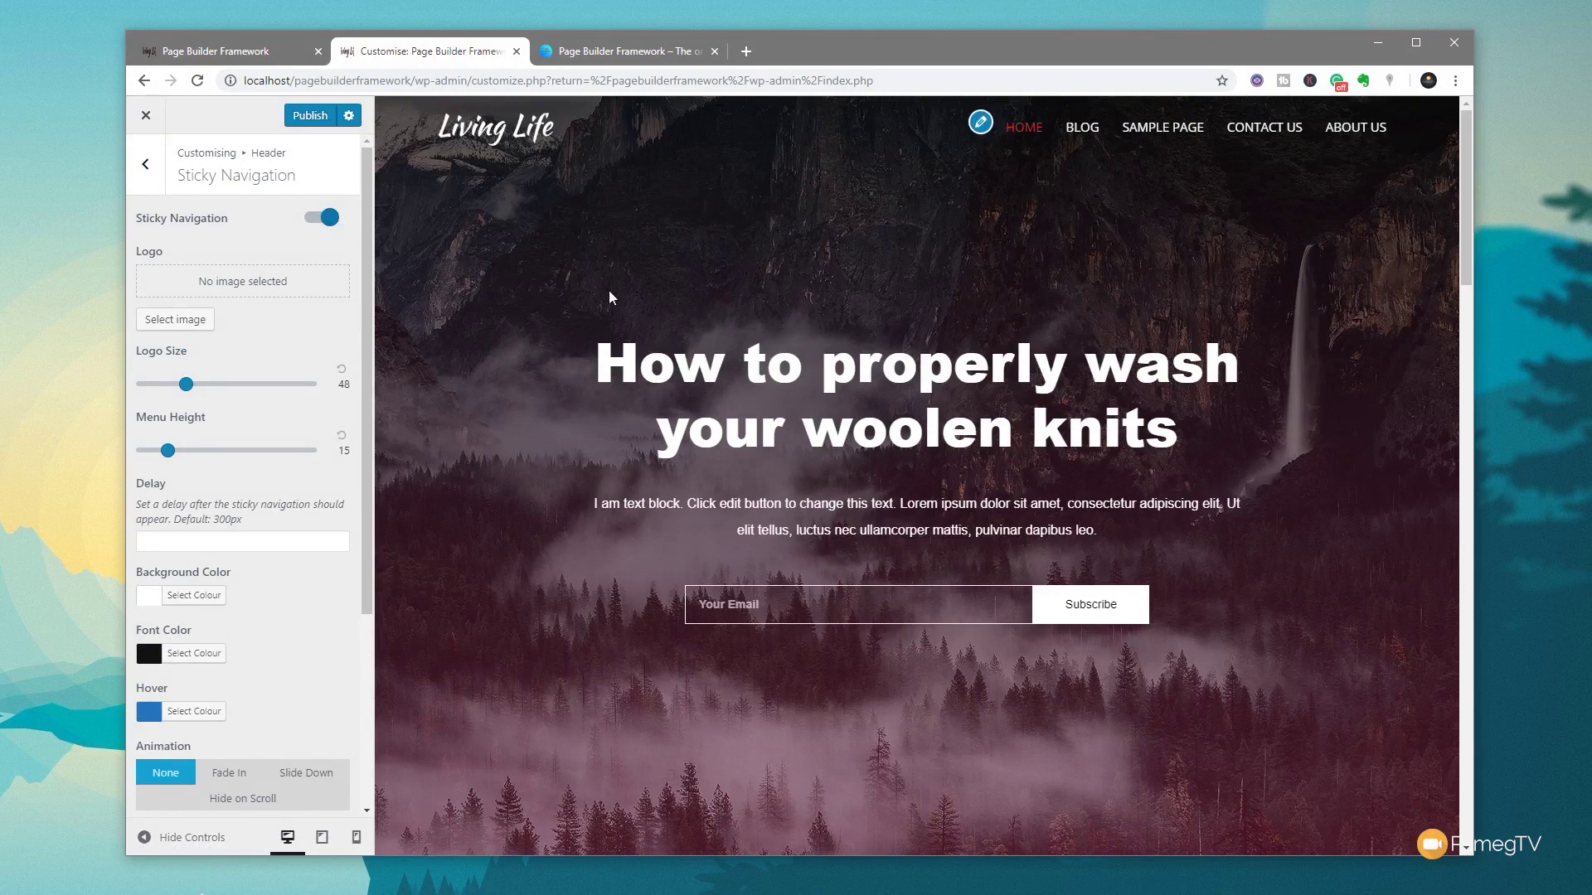
pyautogui.scroll(-4, 580, 357)
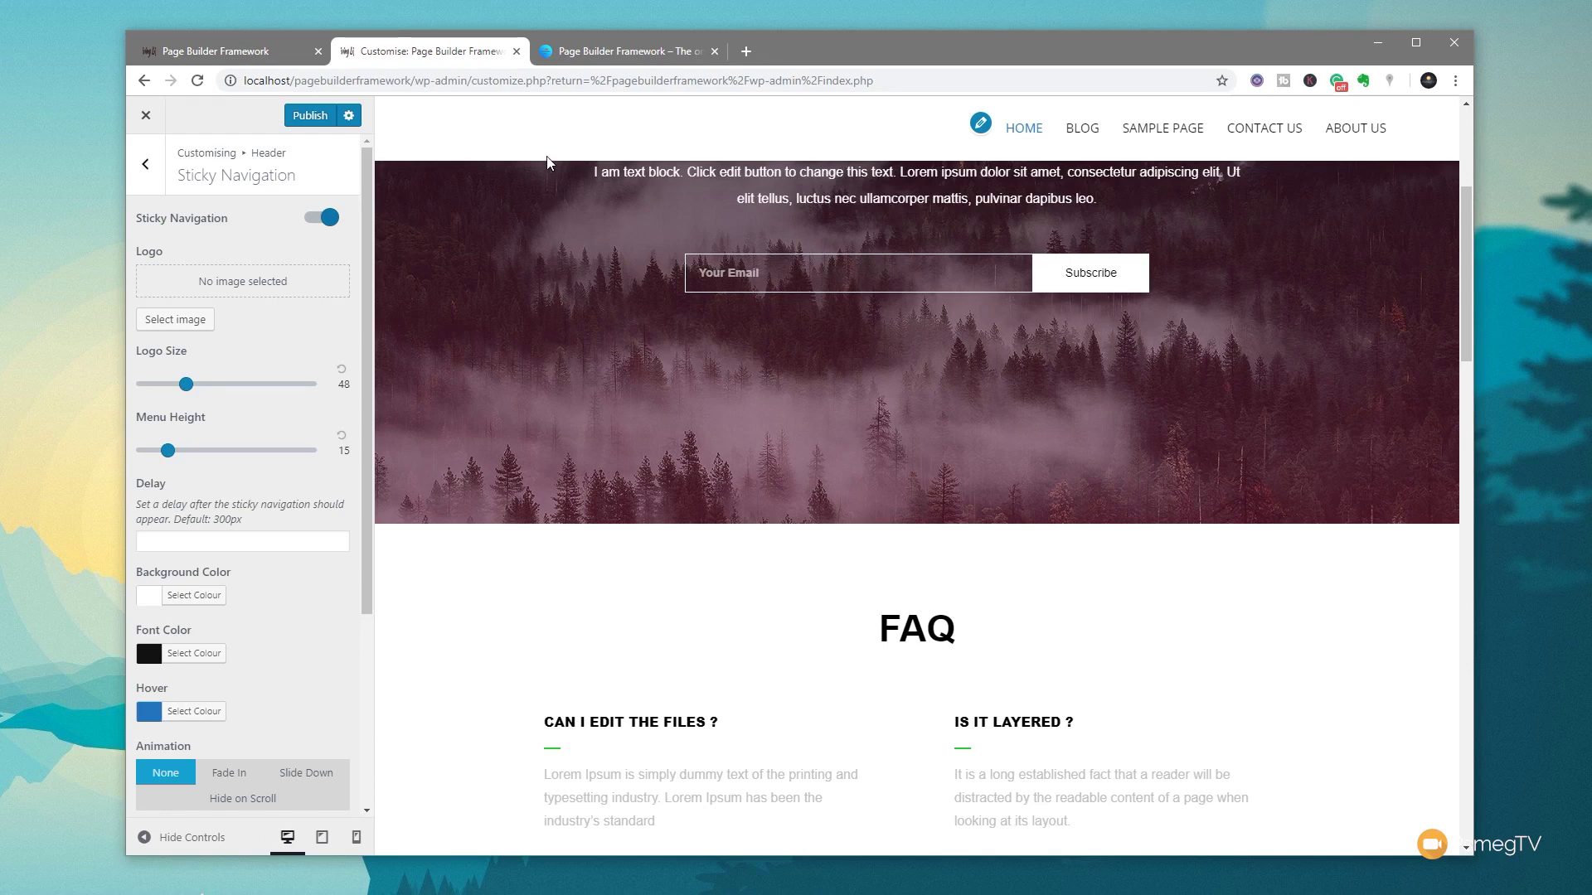
pyautogui.scroll(-3, 554, 272)
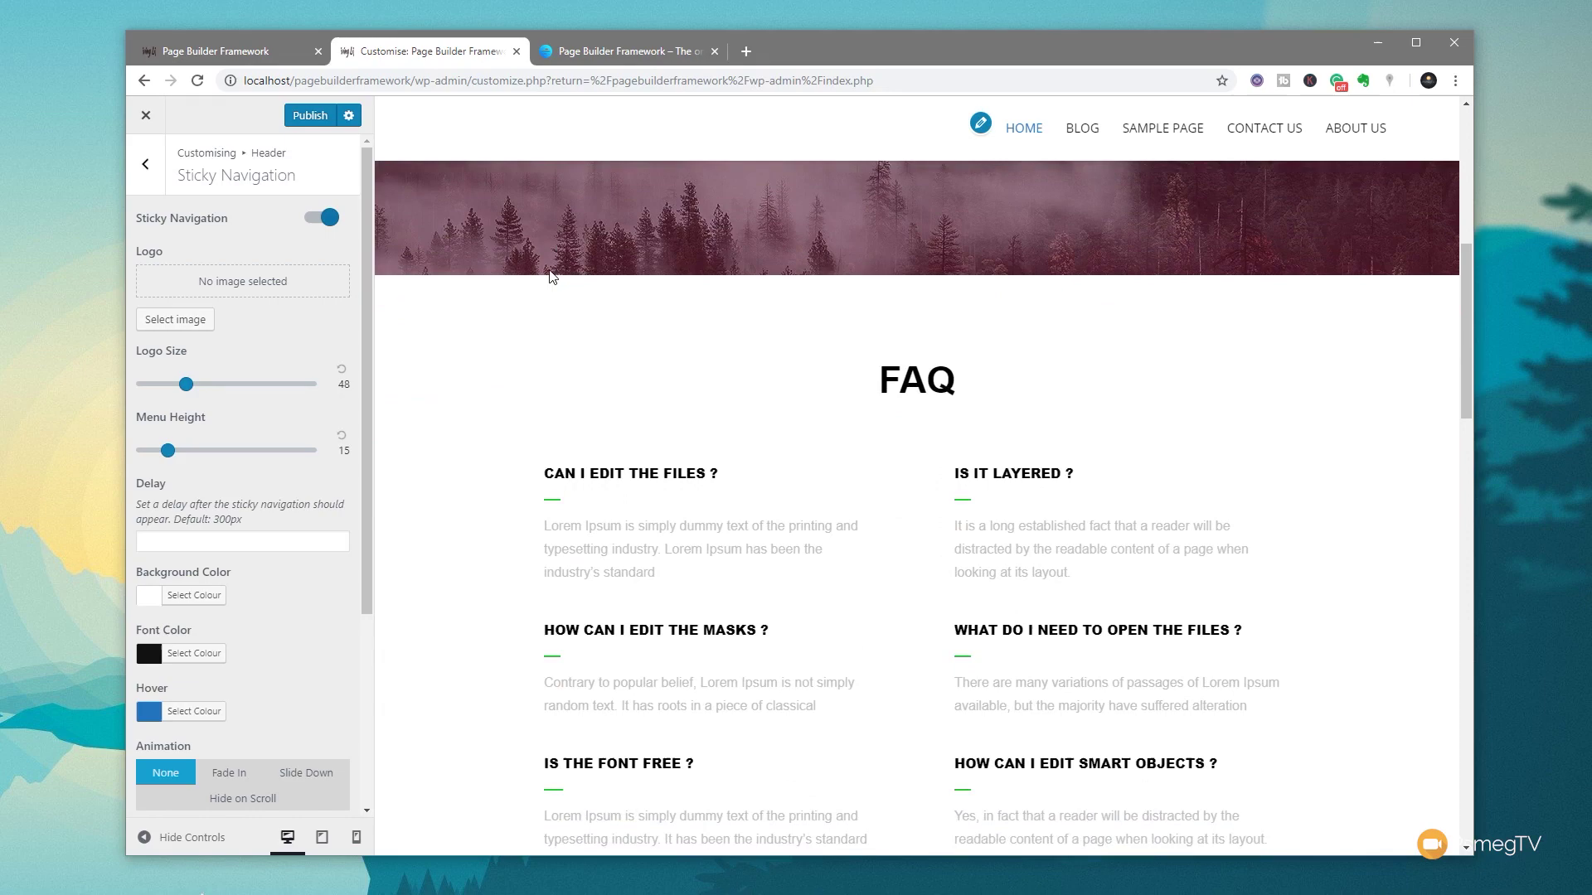
pyautogui.scroll(6, 552, 276)
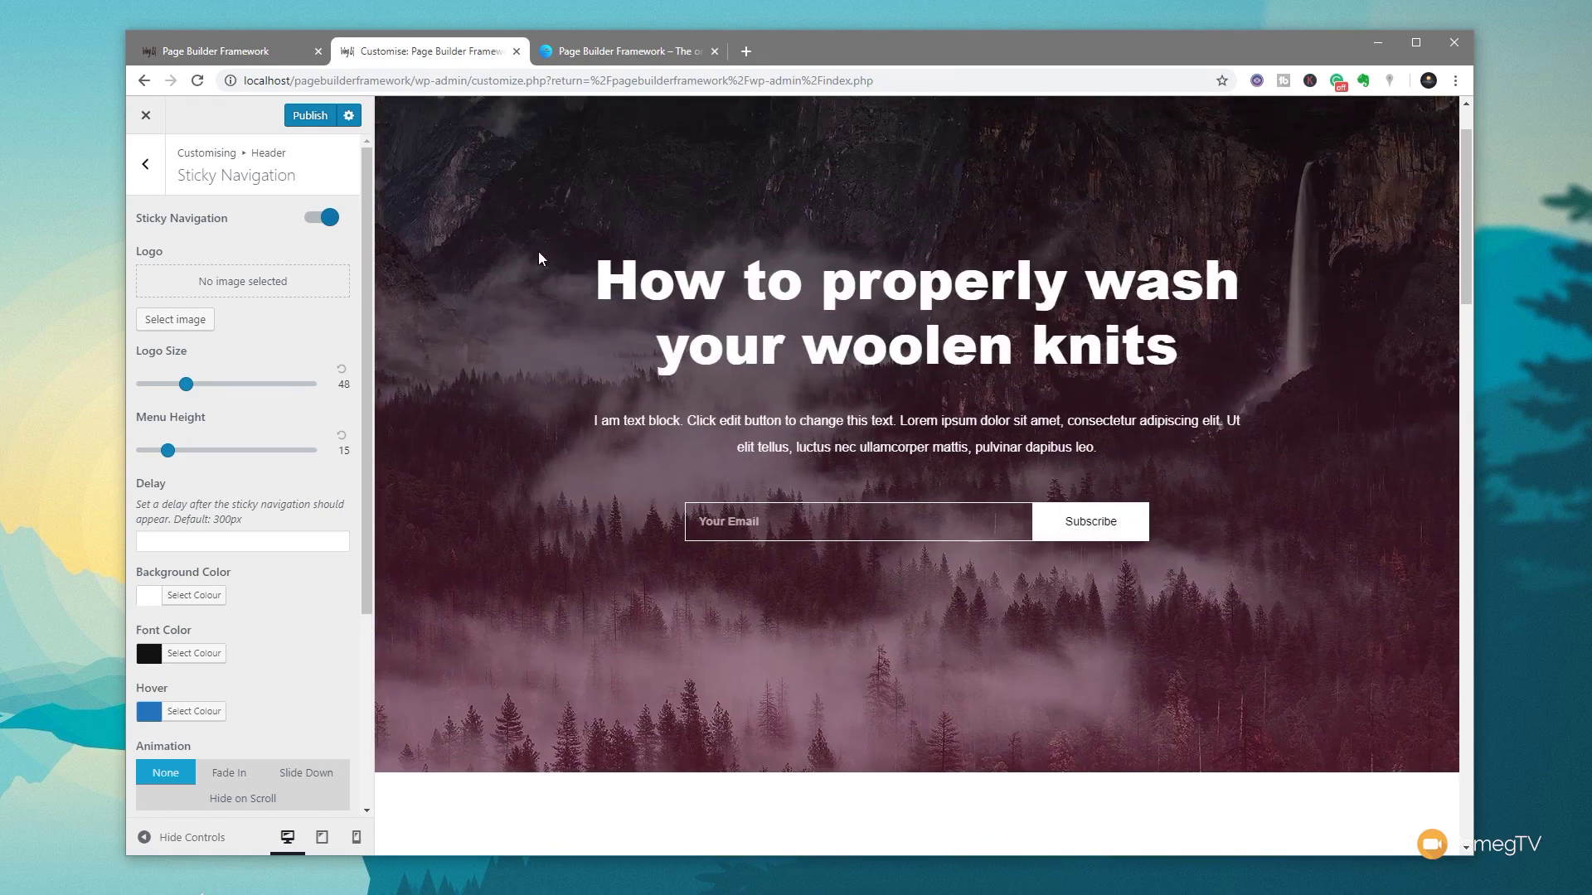
pyautogui.scroll(-3, 539, 251)
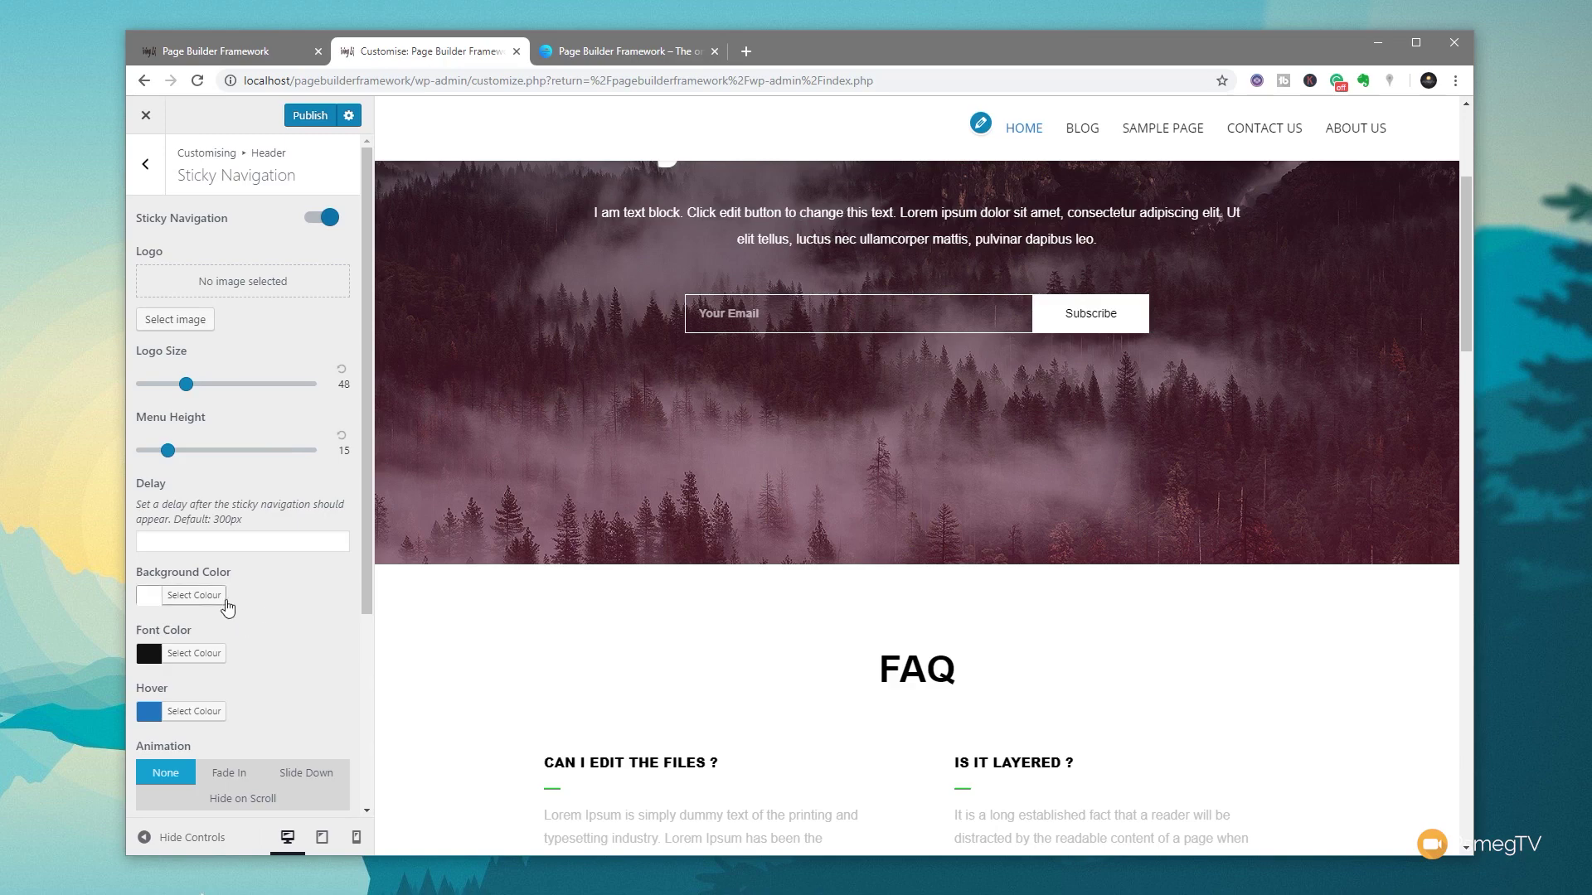
# Set the sticky navigation background colour to rgba(255,255,255,0.78).
pyautogui.click(199, 597)
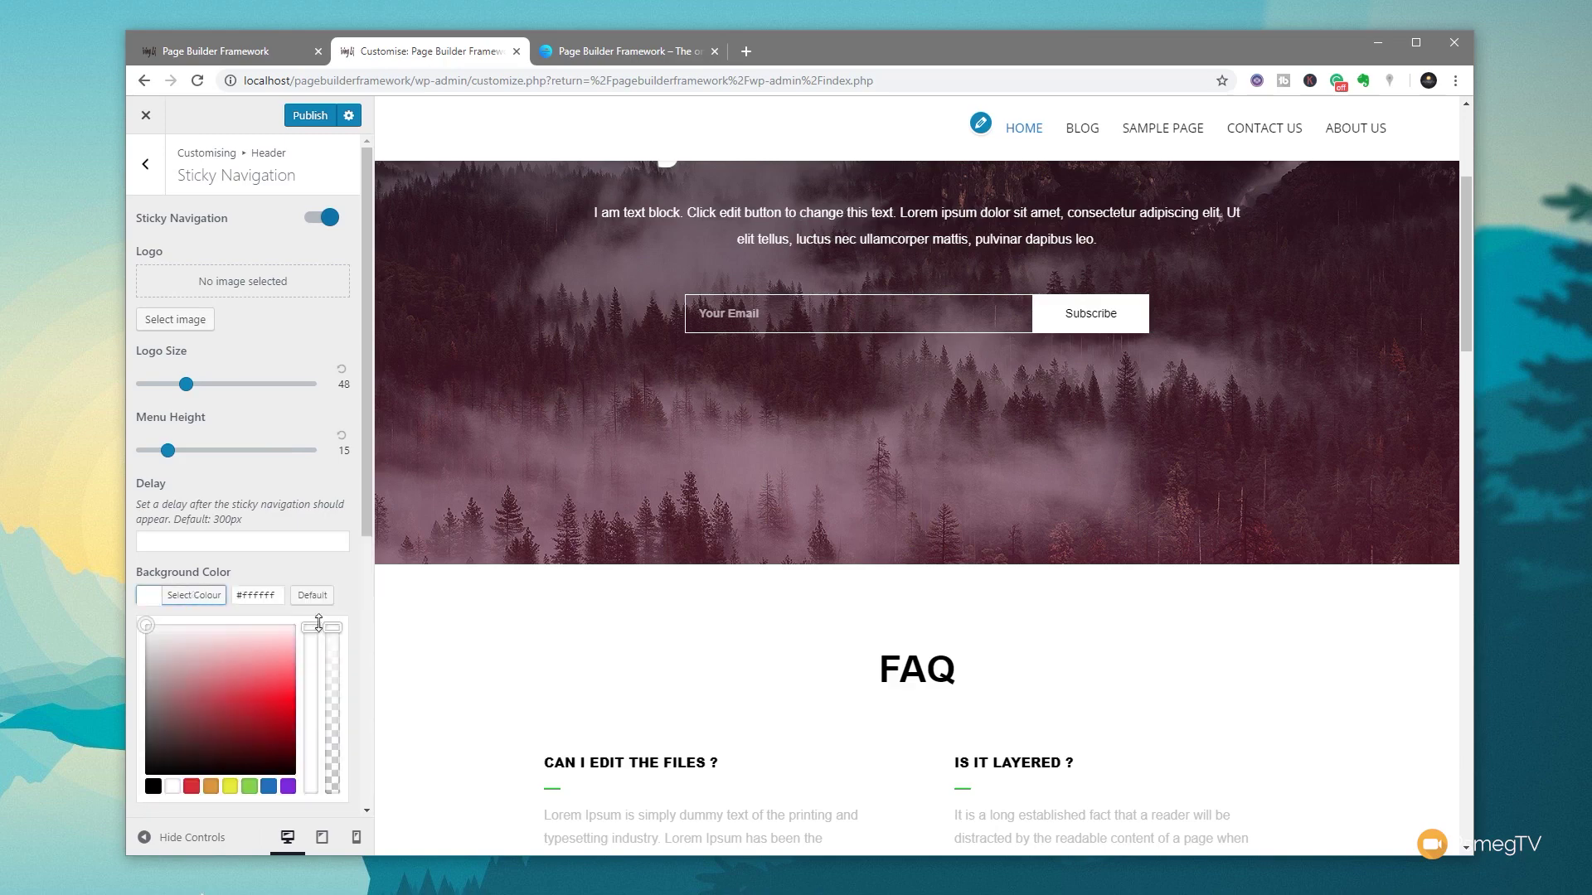
pyautogui.moveTo(332, 627); pyautogui.dragTo(333, 737)
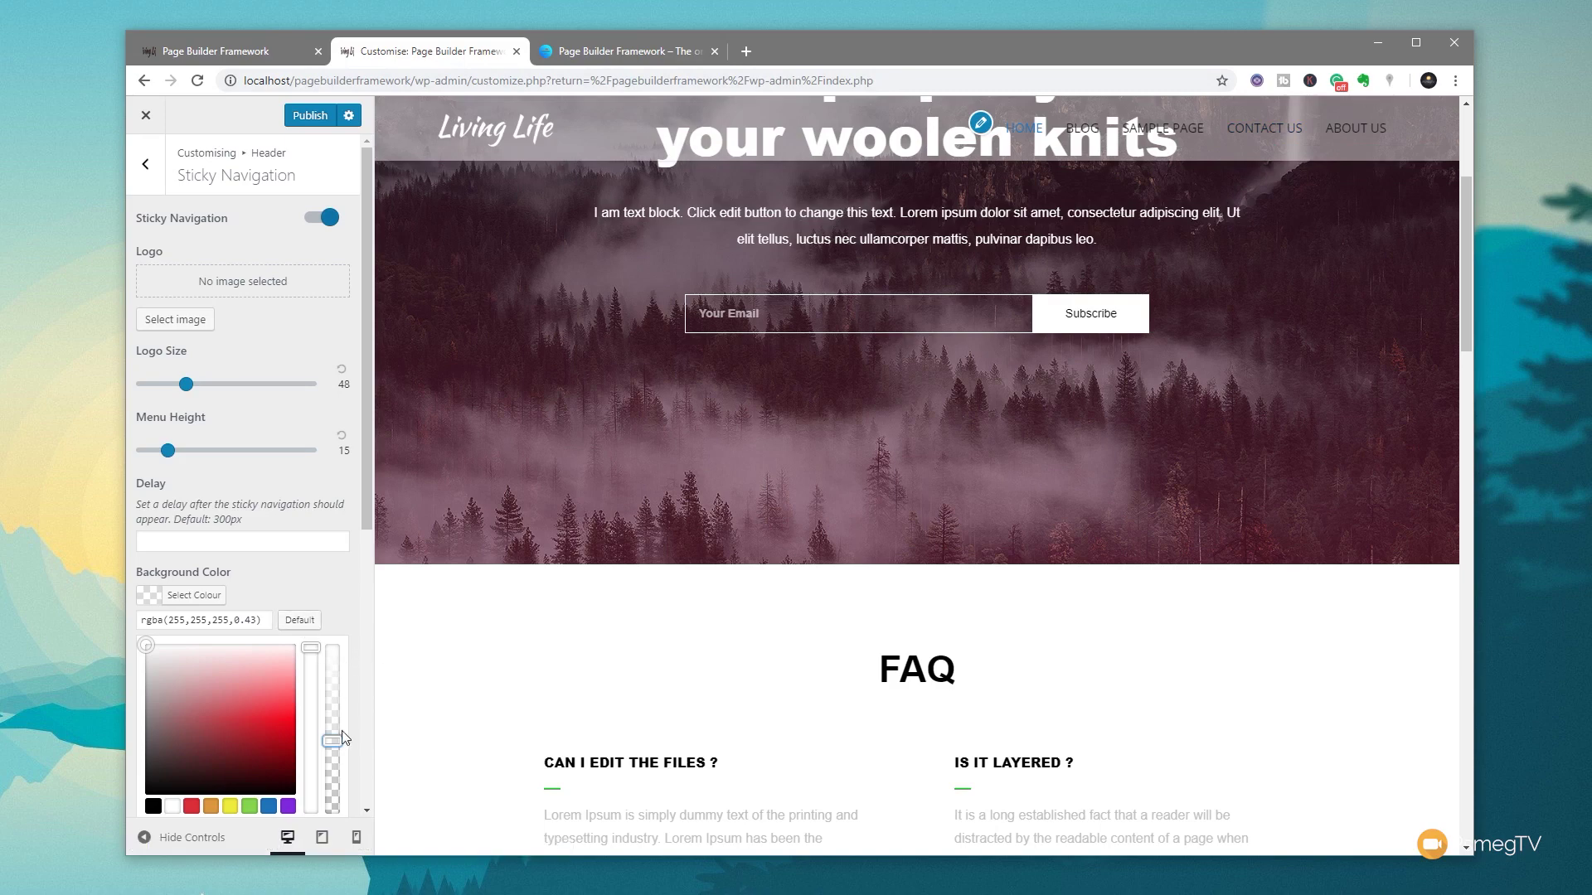
pyautogui.moveTo(332, 742); pyautogui.dragTo(334, 686)
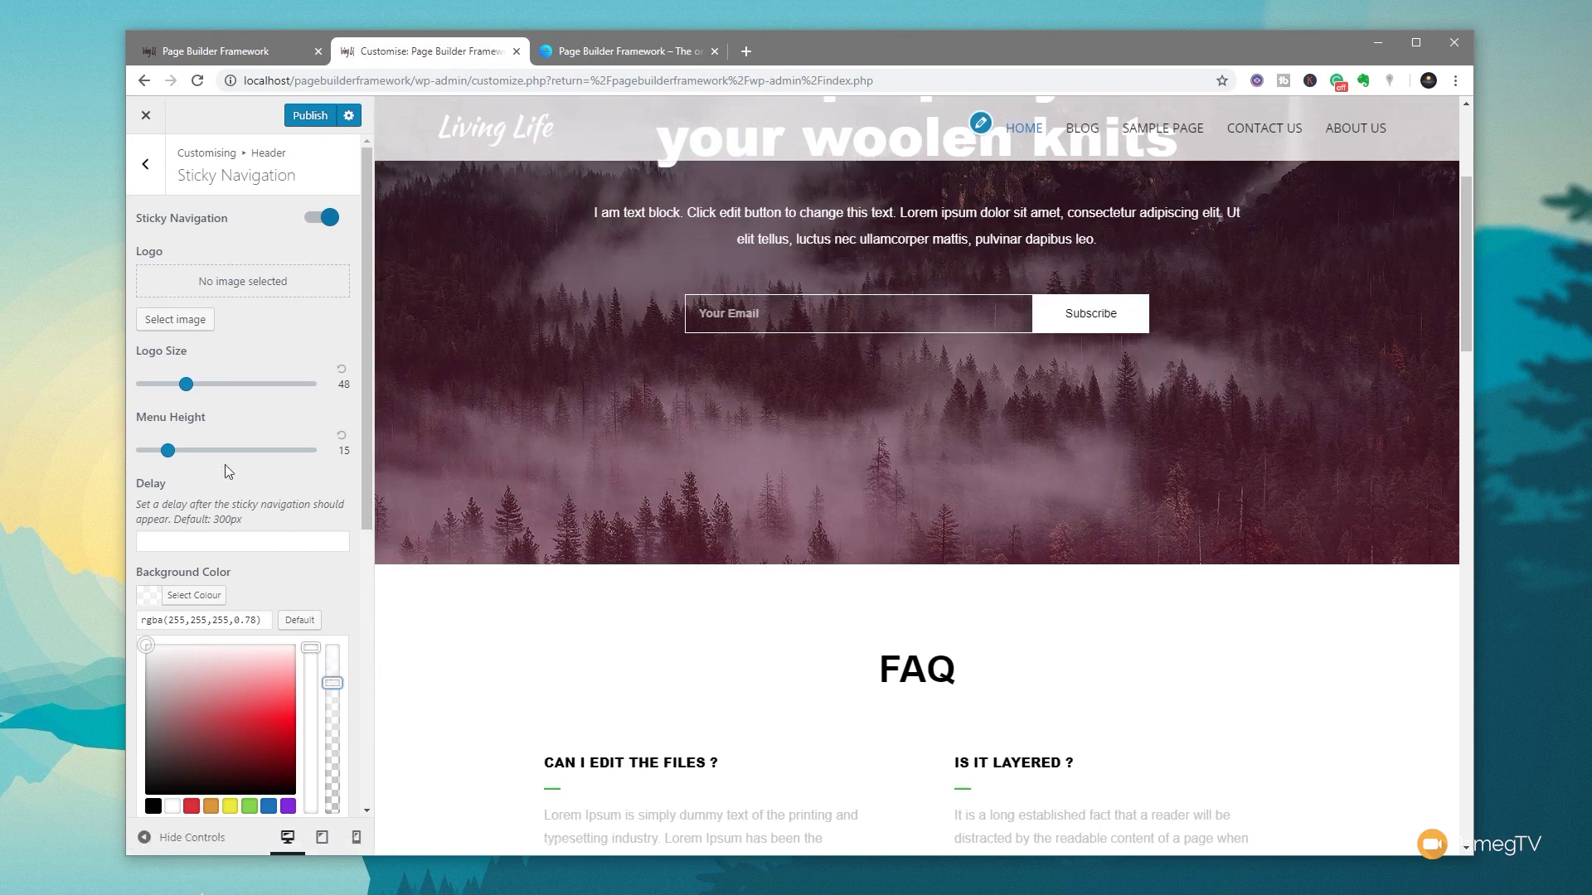
pyautogui.click(203, 322)
# Select the dark logo.png as the sticky navigation logo and scroll the preview to verify it.
pyautogui.click(485, 323)
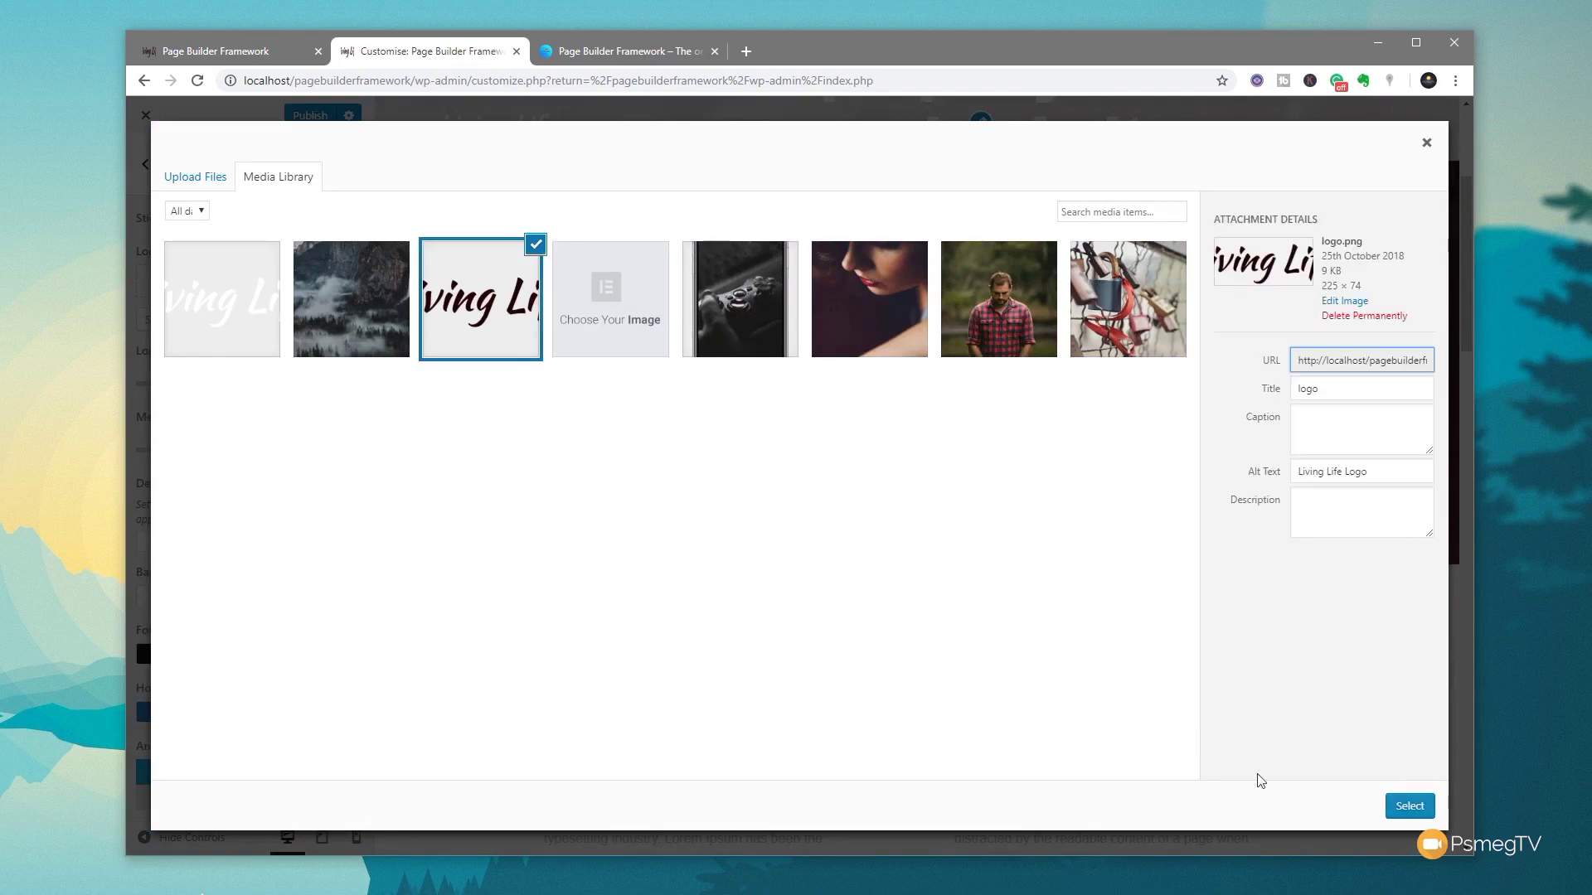
pyautogui.click(1411, 808)
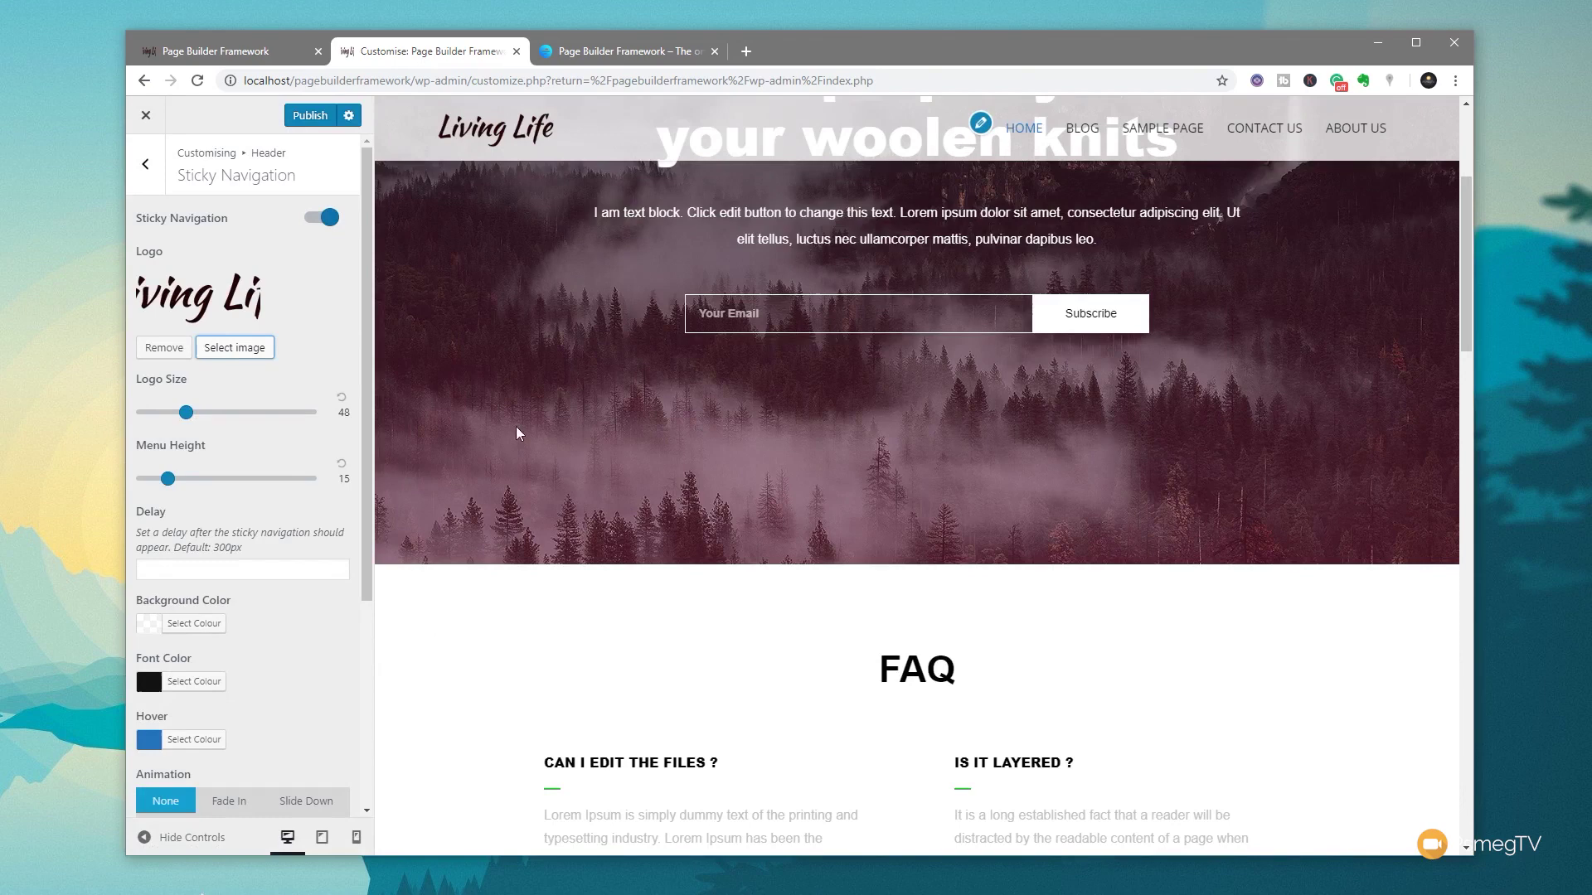
pyautogui.scroll(4, 504, 431)
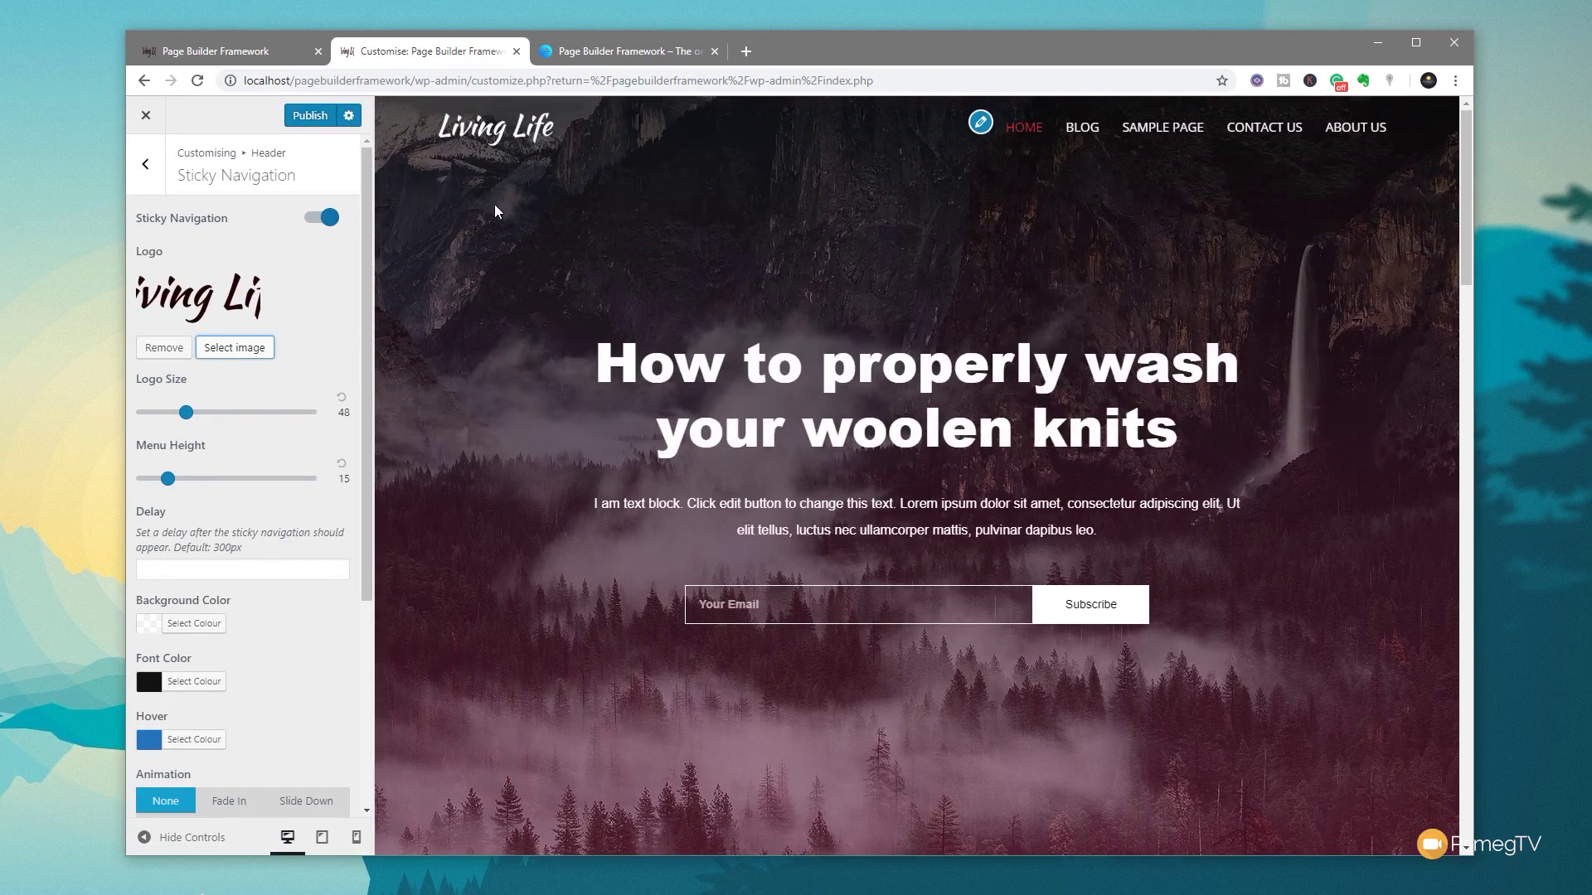
pyautogui.scroll(-4, 496, 240)
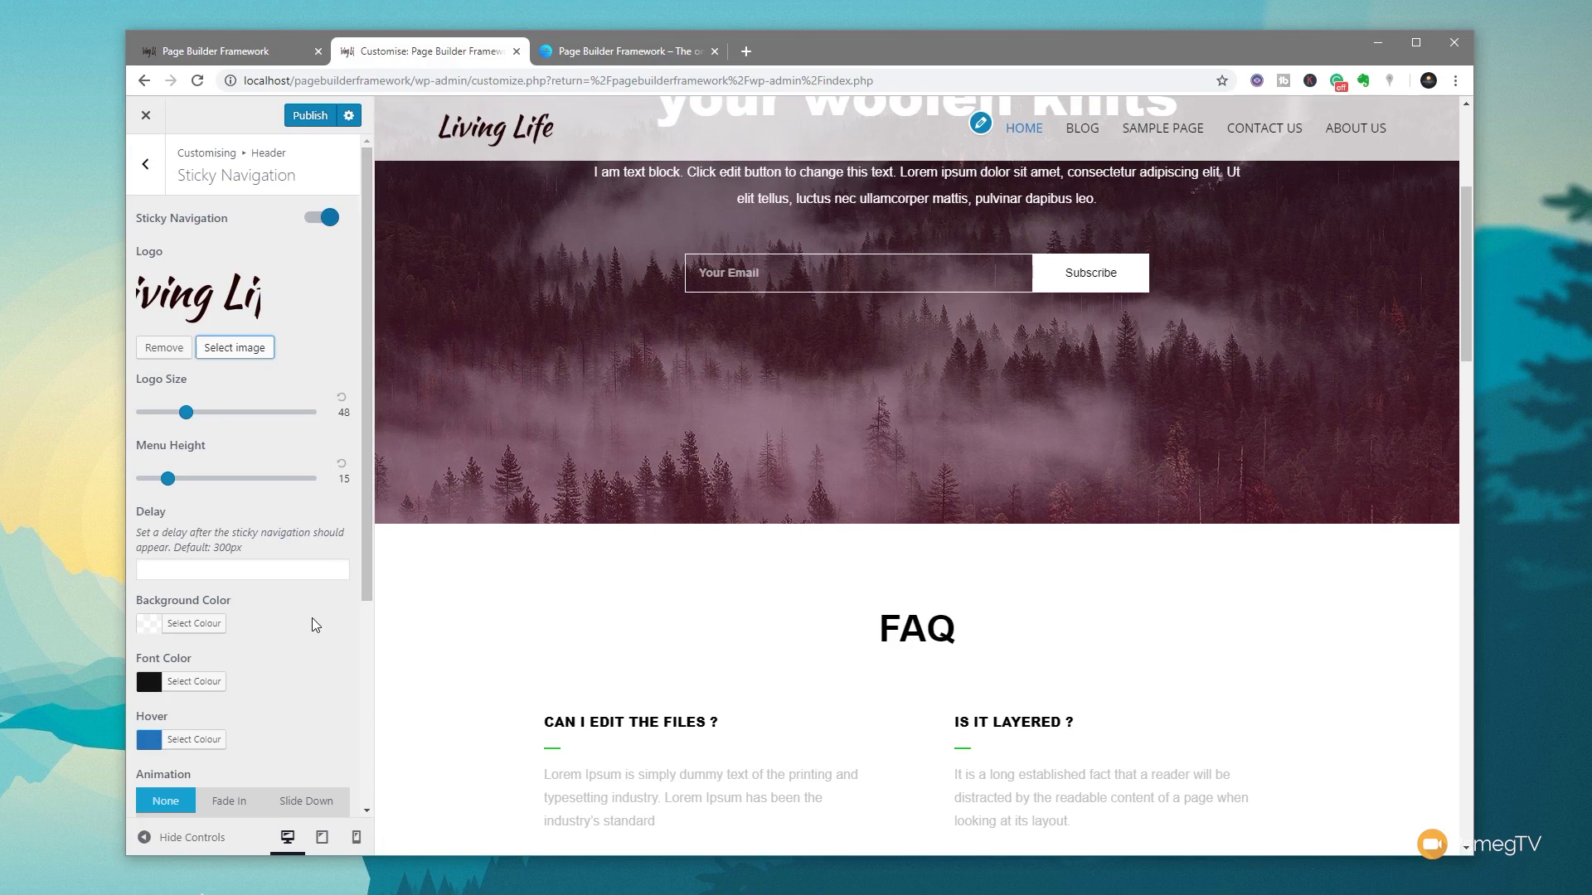
# Set the sticky navigation hover colour to red #dd3333 and test it in the preview.
pyautogui.scroll(-2, 311, 619)
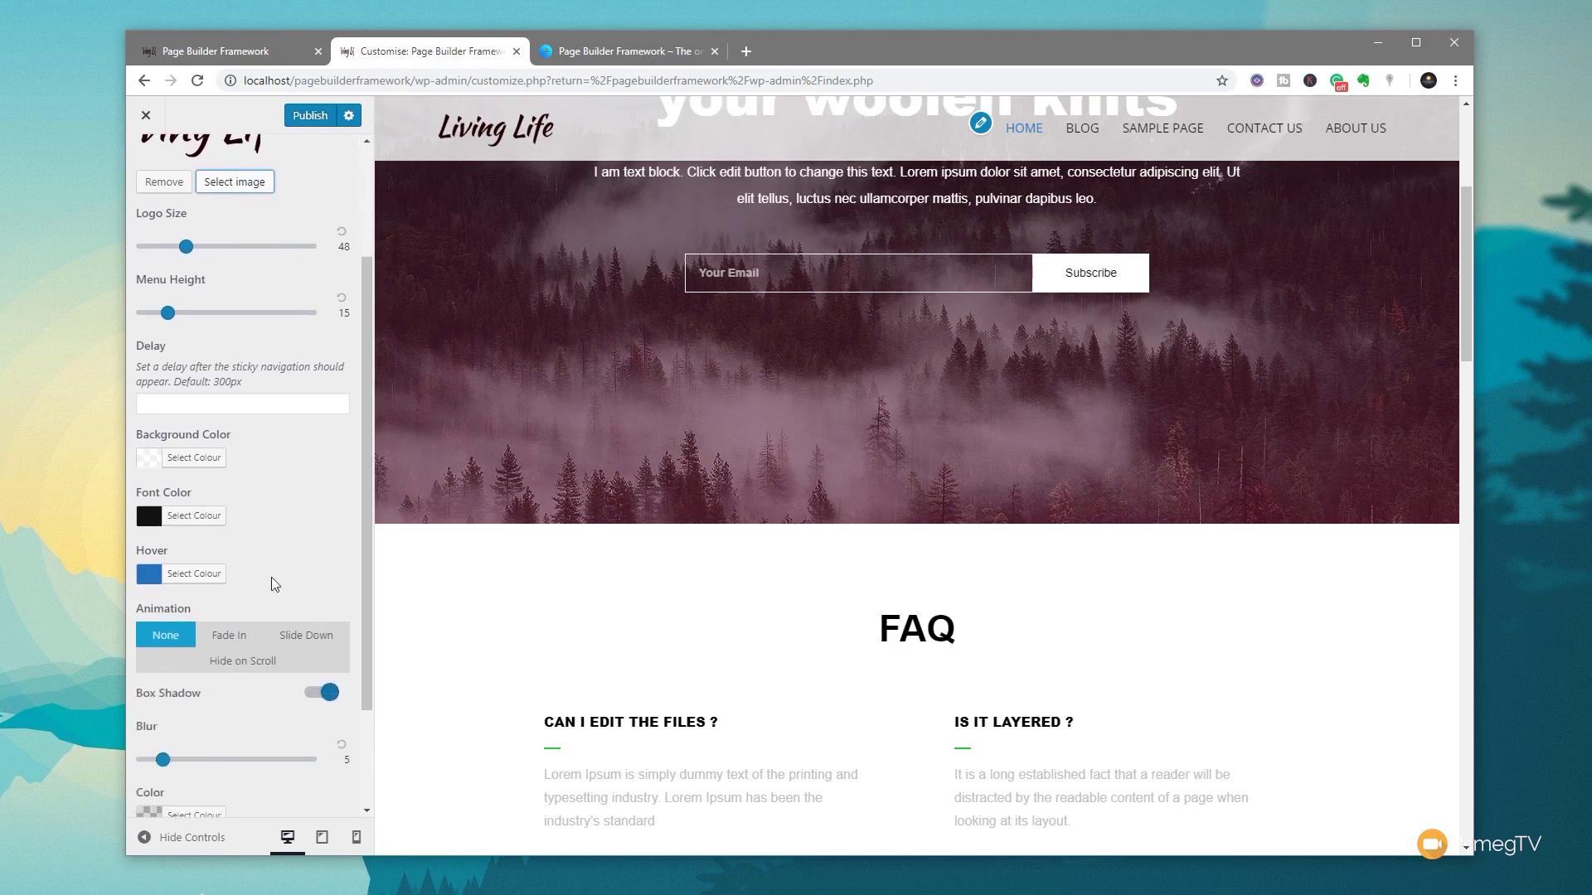
pyautogui.click(193, 574)
pyautogui.click(192, 763)
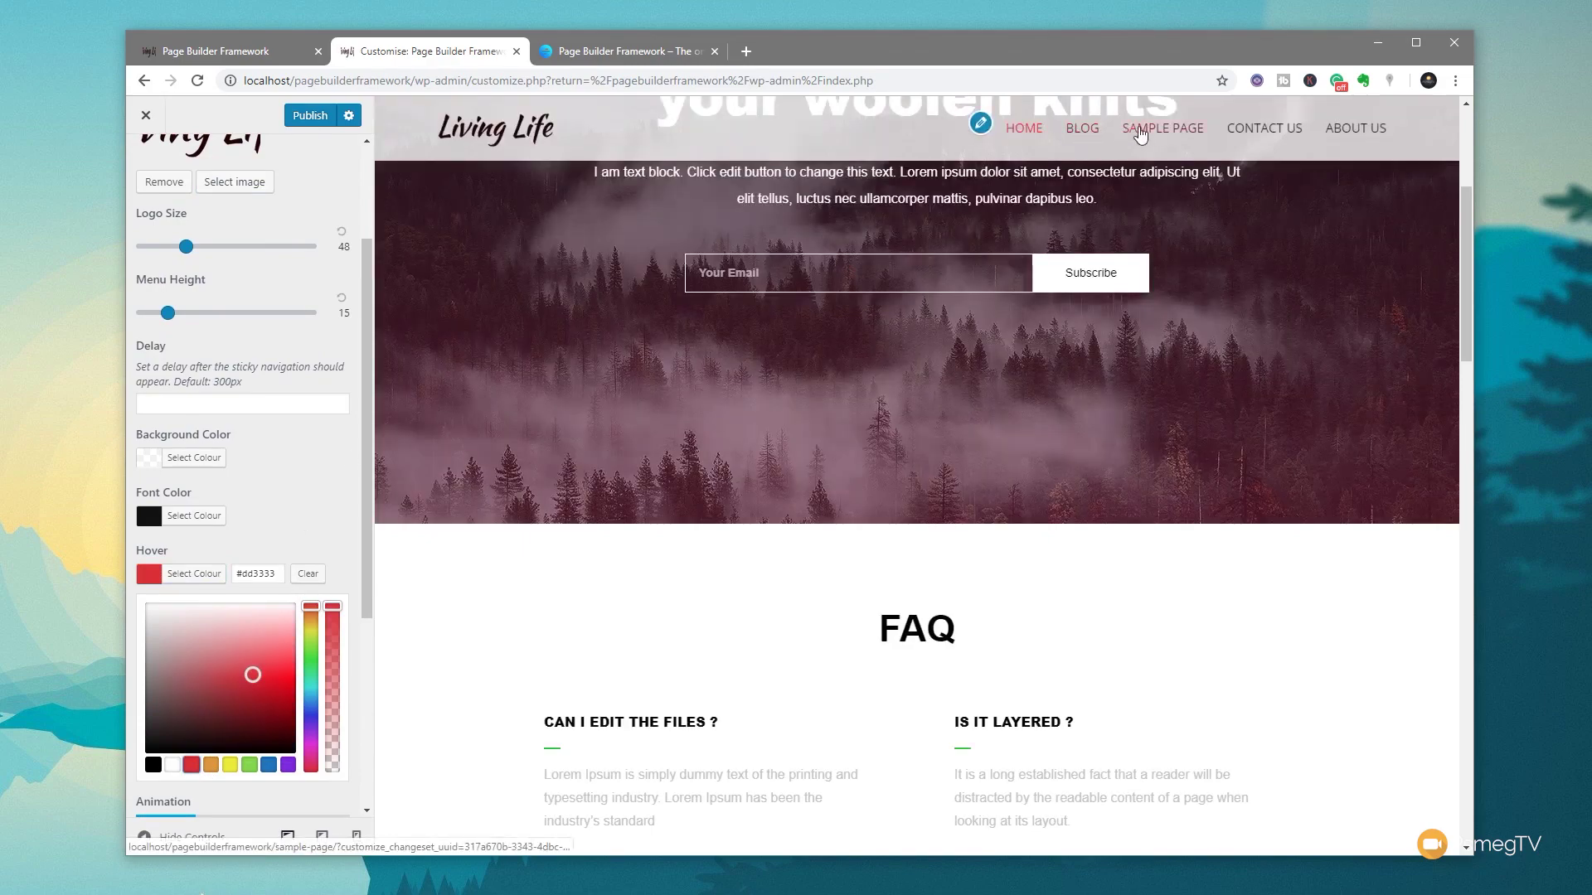
pyautogui.scroll(4, 638, 457)
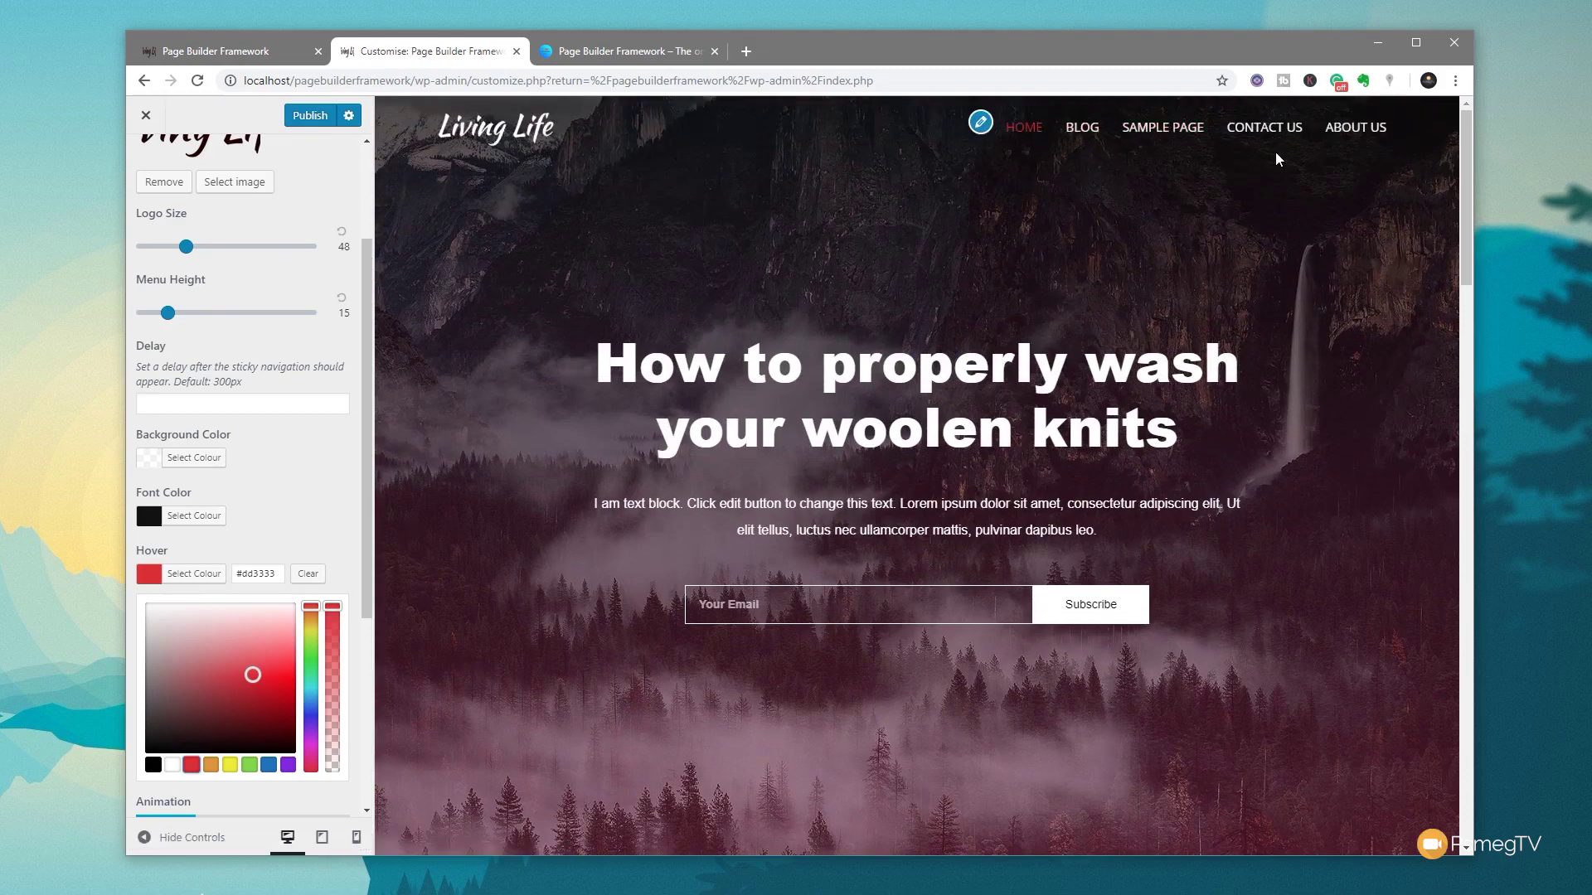
pyautogui.scroll(-5, 668, 443)
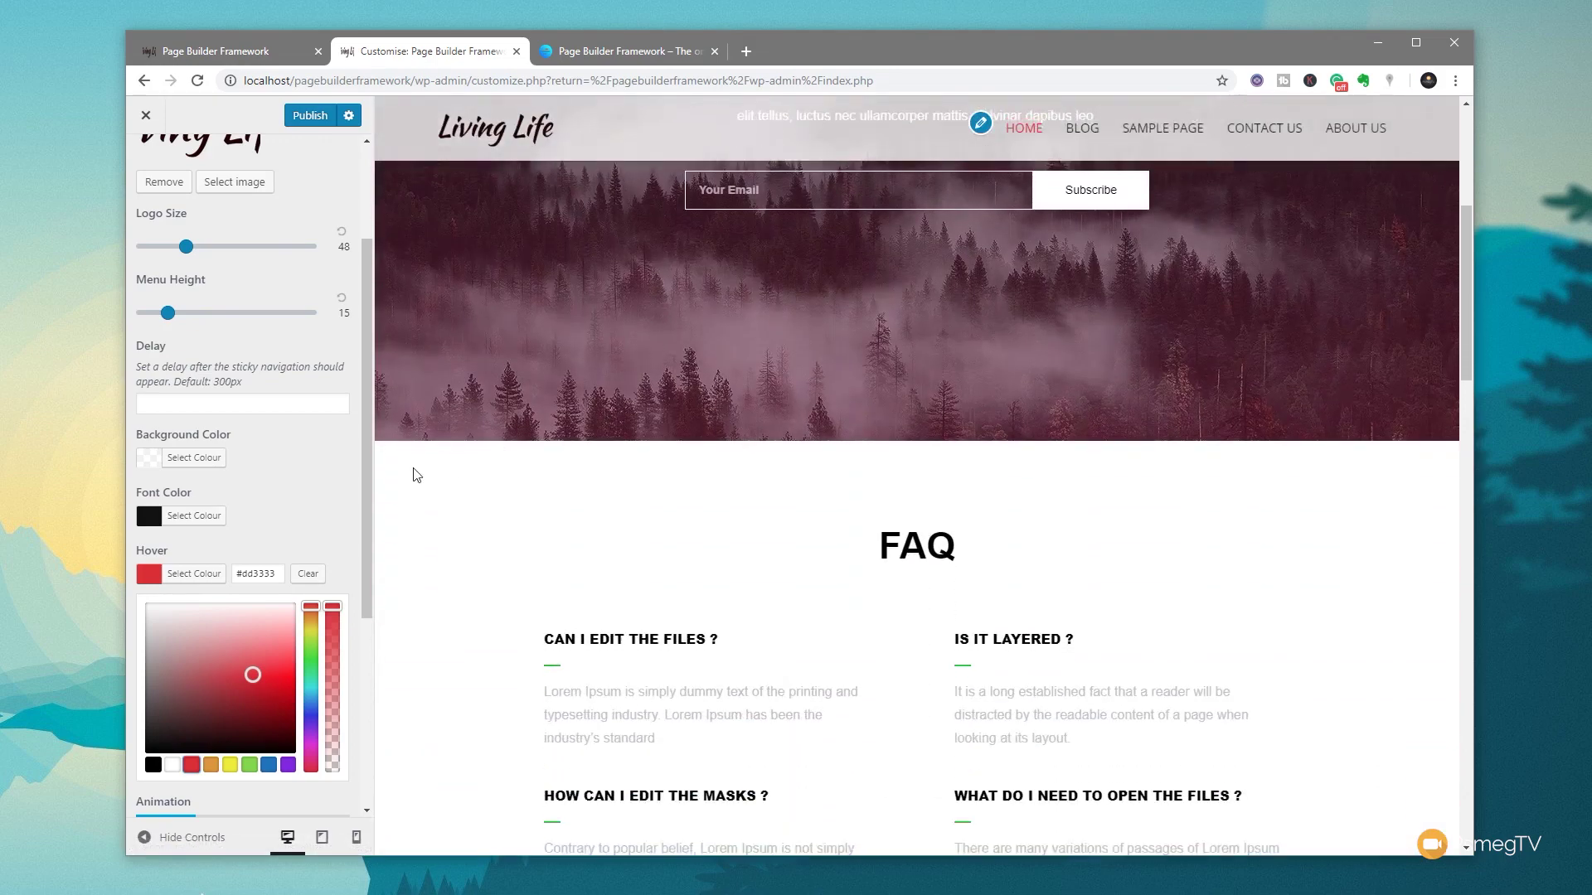
pyautogui.click(268, 545)
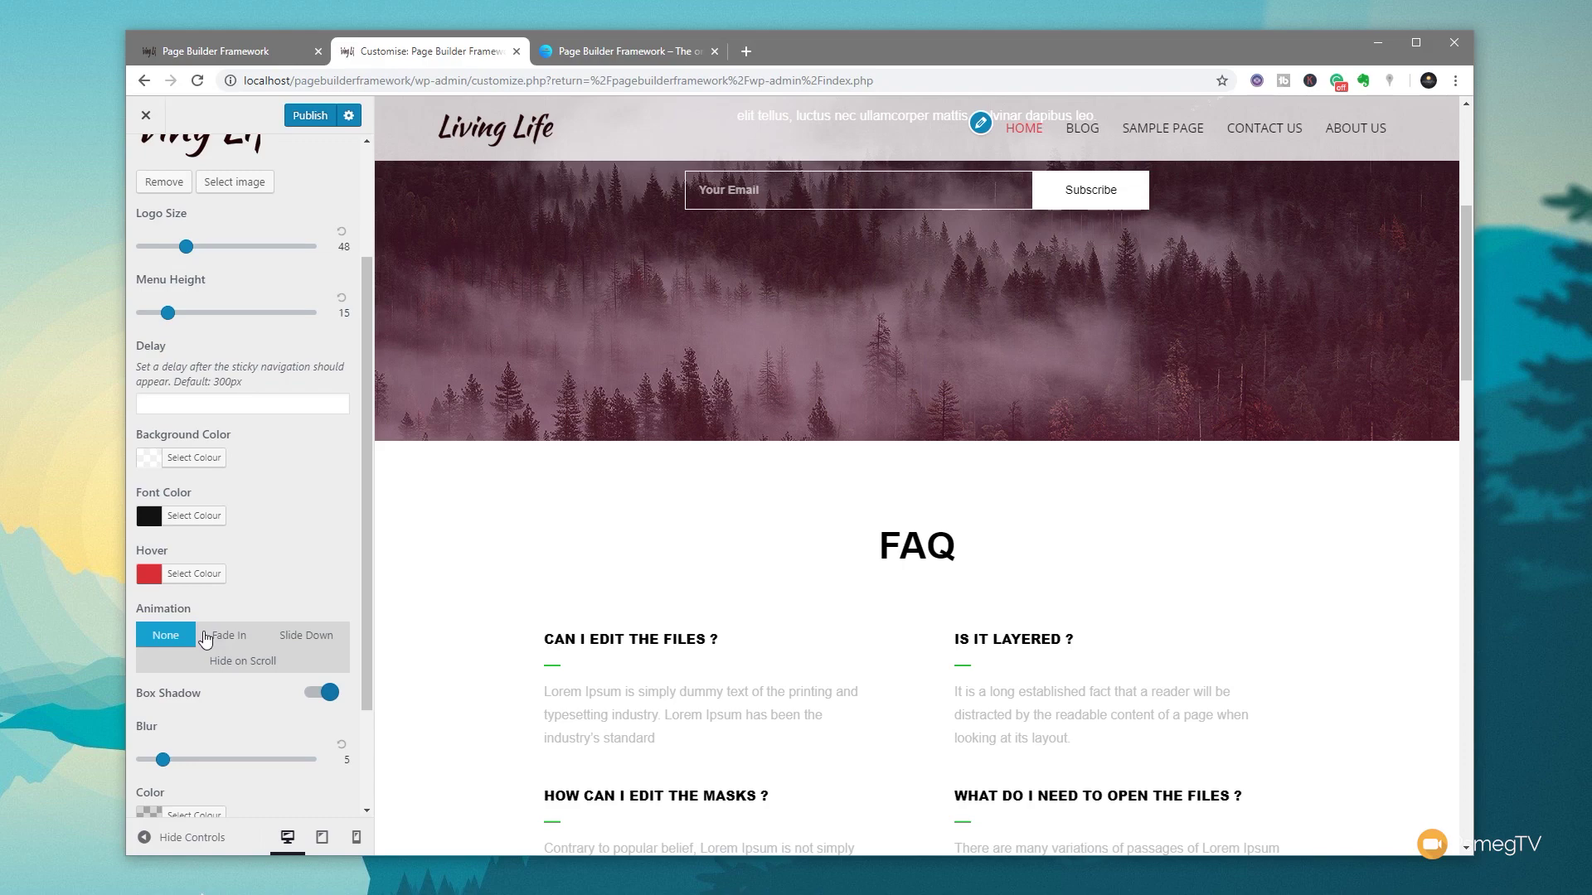
# Set the sticky navigation animation to Fade In and scroll the preview to watch it fade in.
pyautogui.scroll(-4, 624, 340)
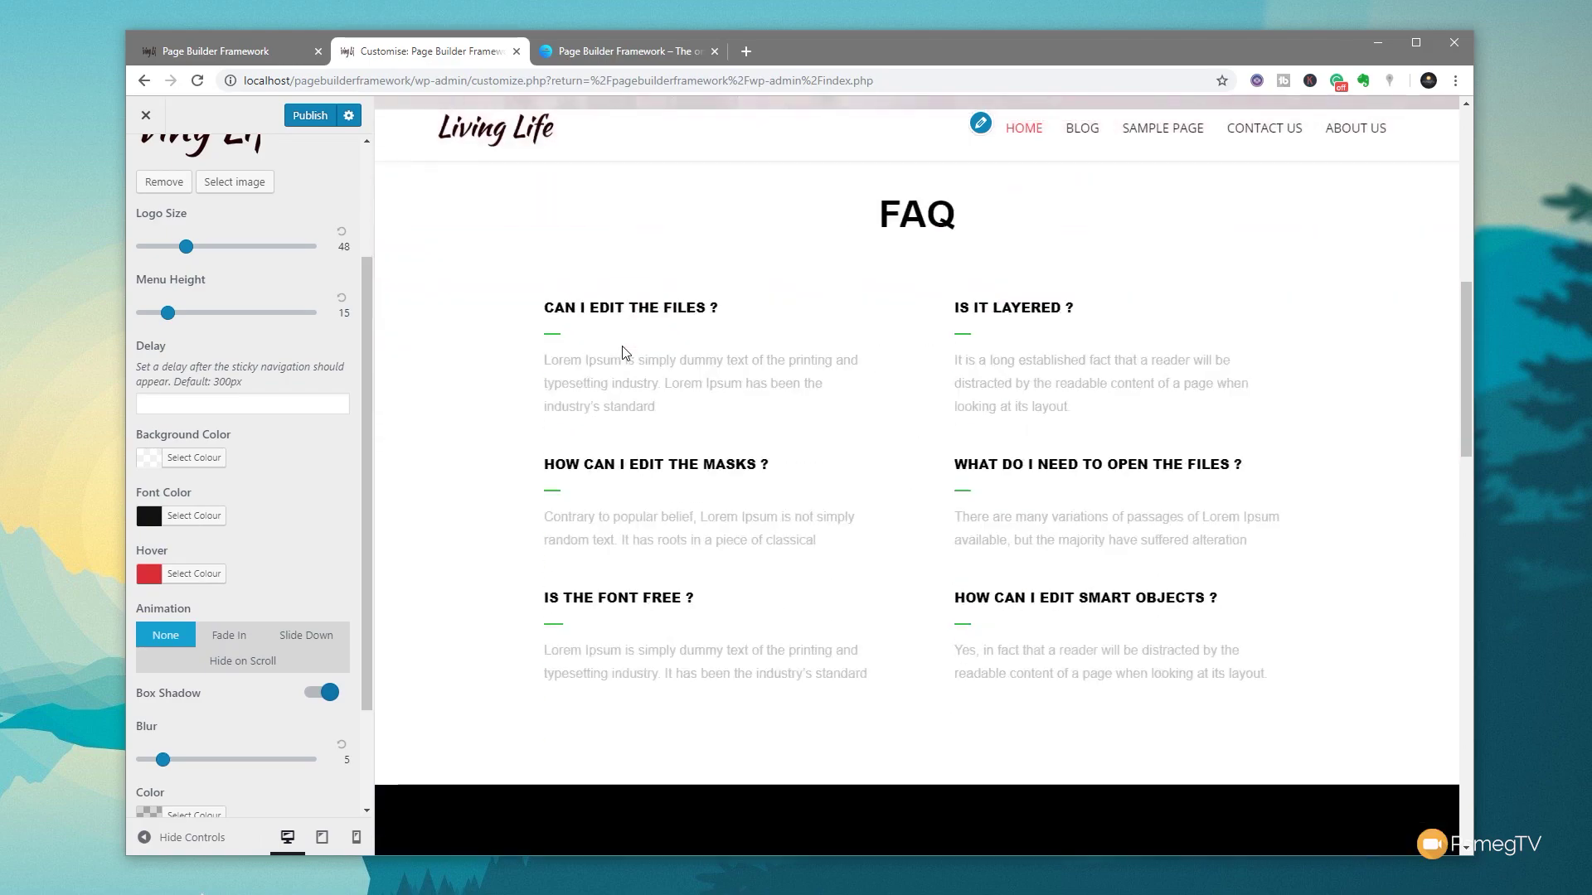
pyautogui.scroll(5, 615, 360)
pyautogui.scroll(3, 615, 362)
pyautogui.scroll(-5, 613, 362)
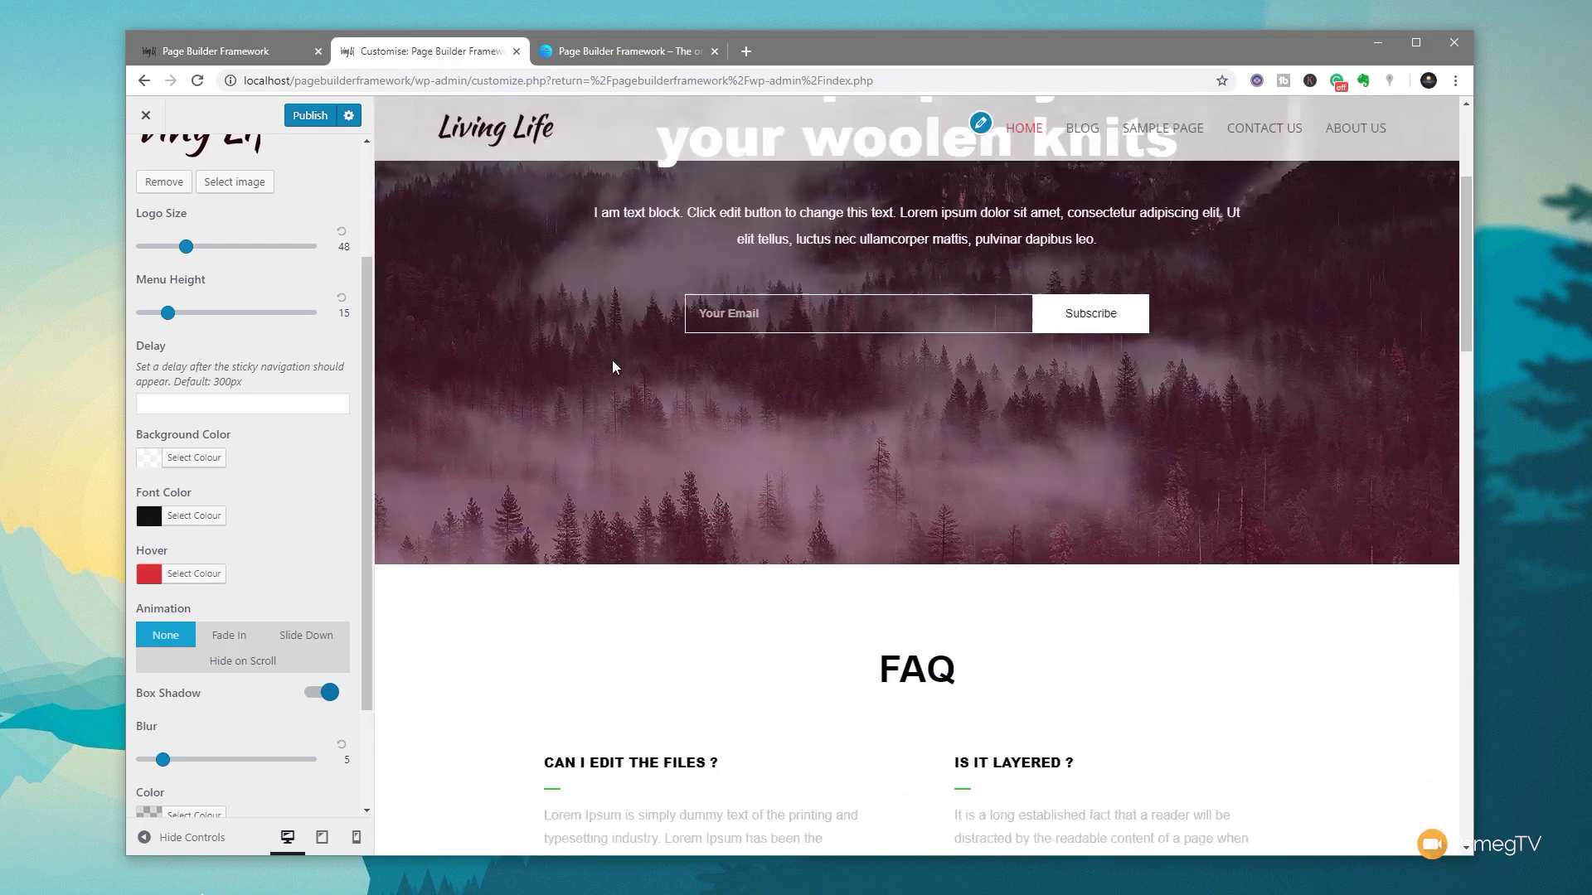
pyautogui.scroll(5, 609, 371)
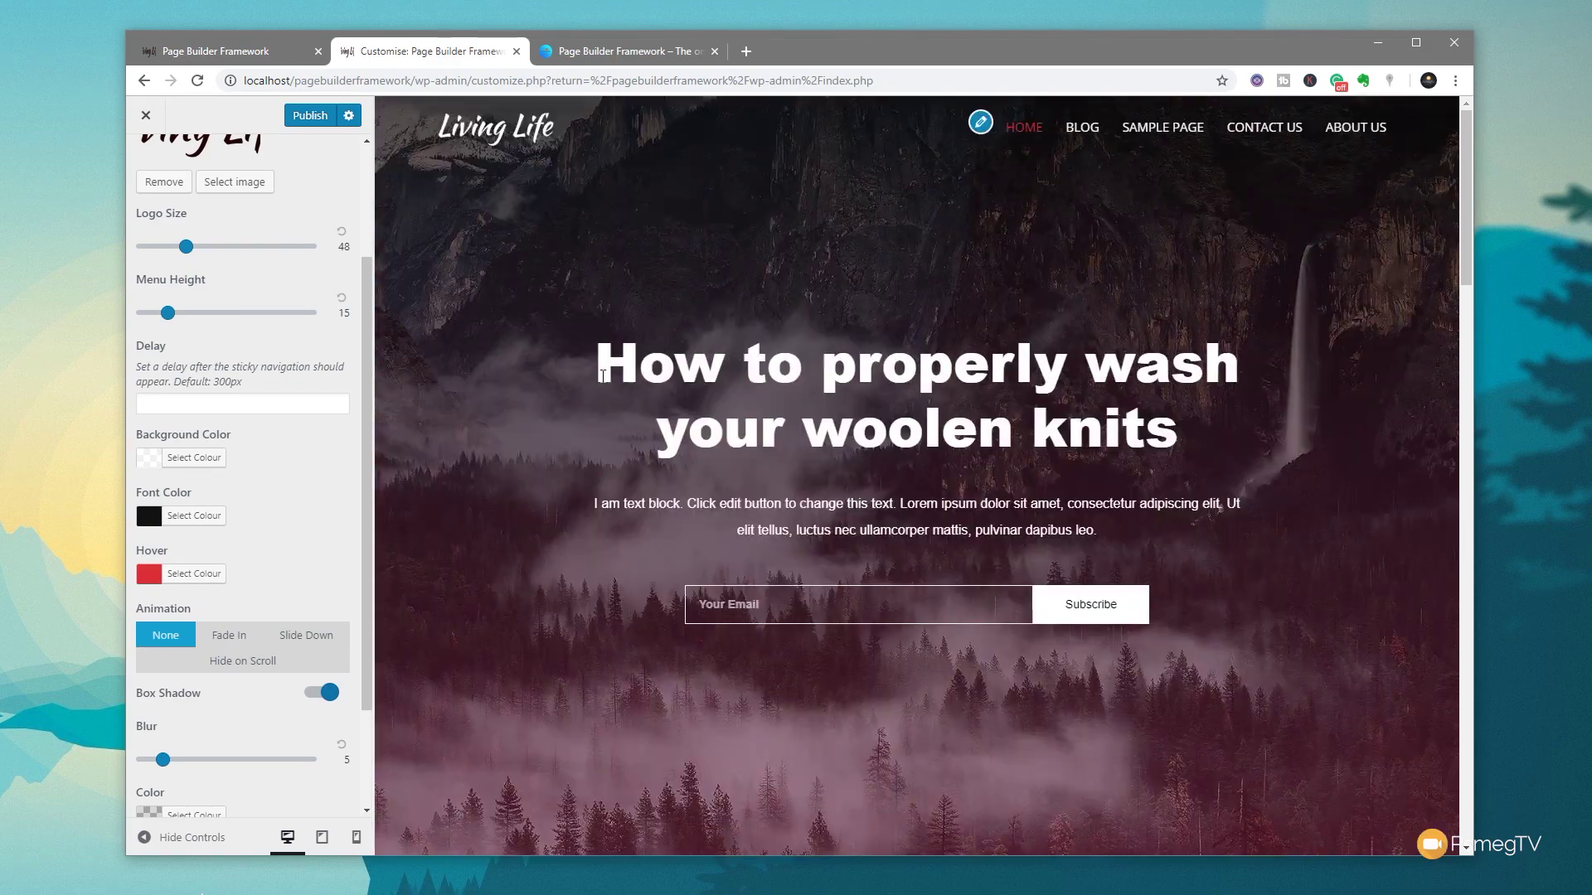
pyautogui.click(232, 635)
pyautogui.scroll(2, 235, 634)
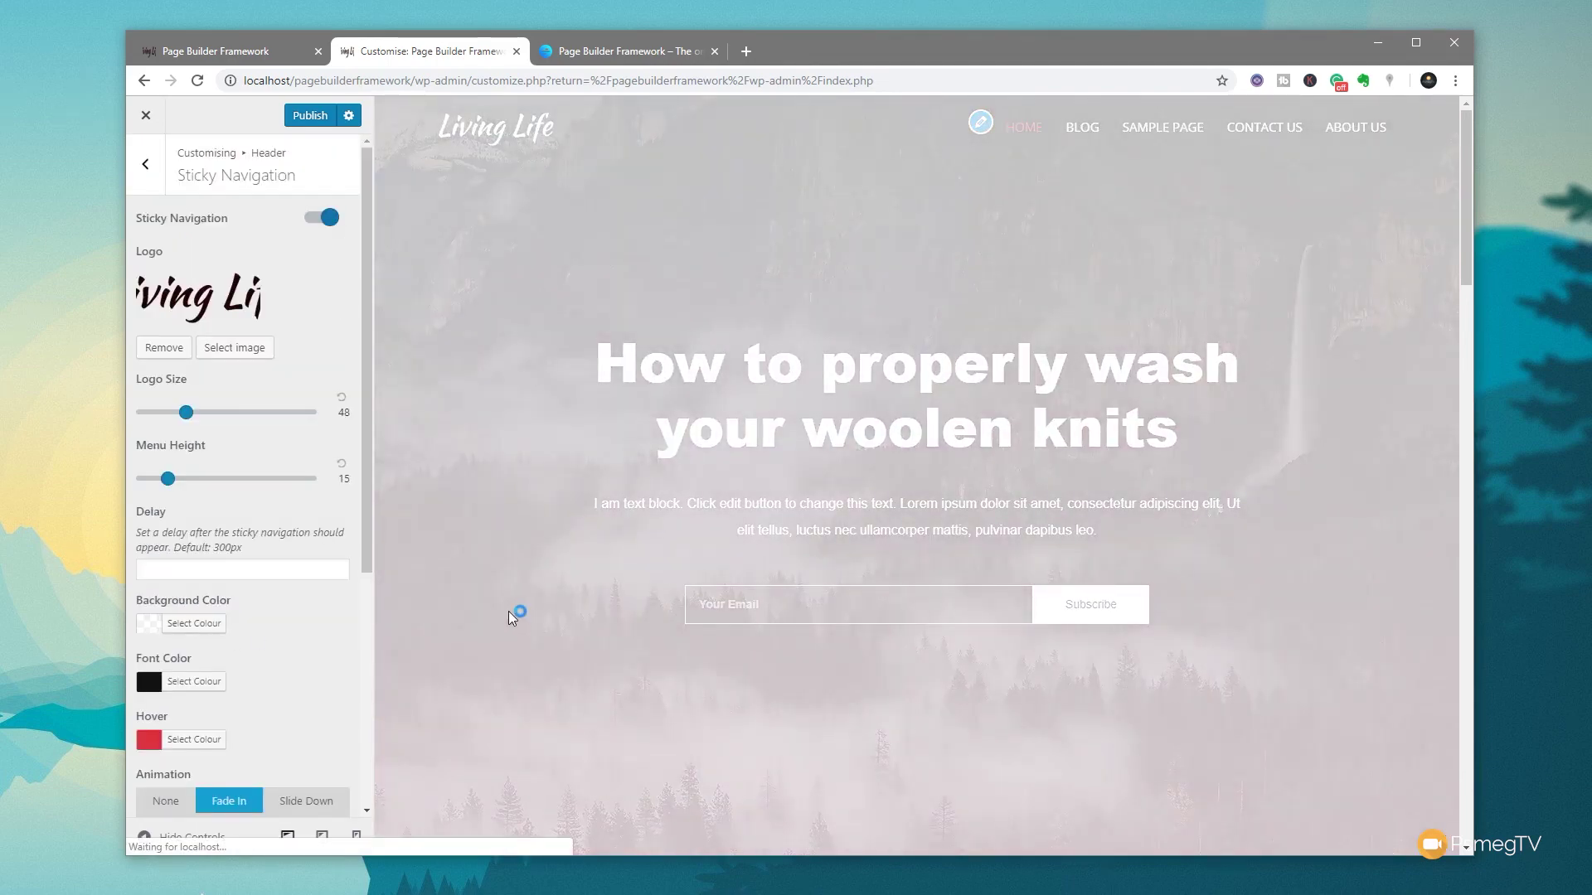
pyautogui.scroll(-2, 509, 613)
pyautogui.scroll(-2, 508, 615)
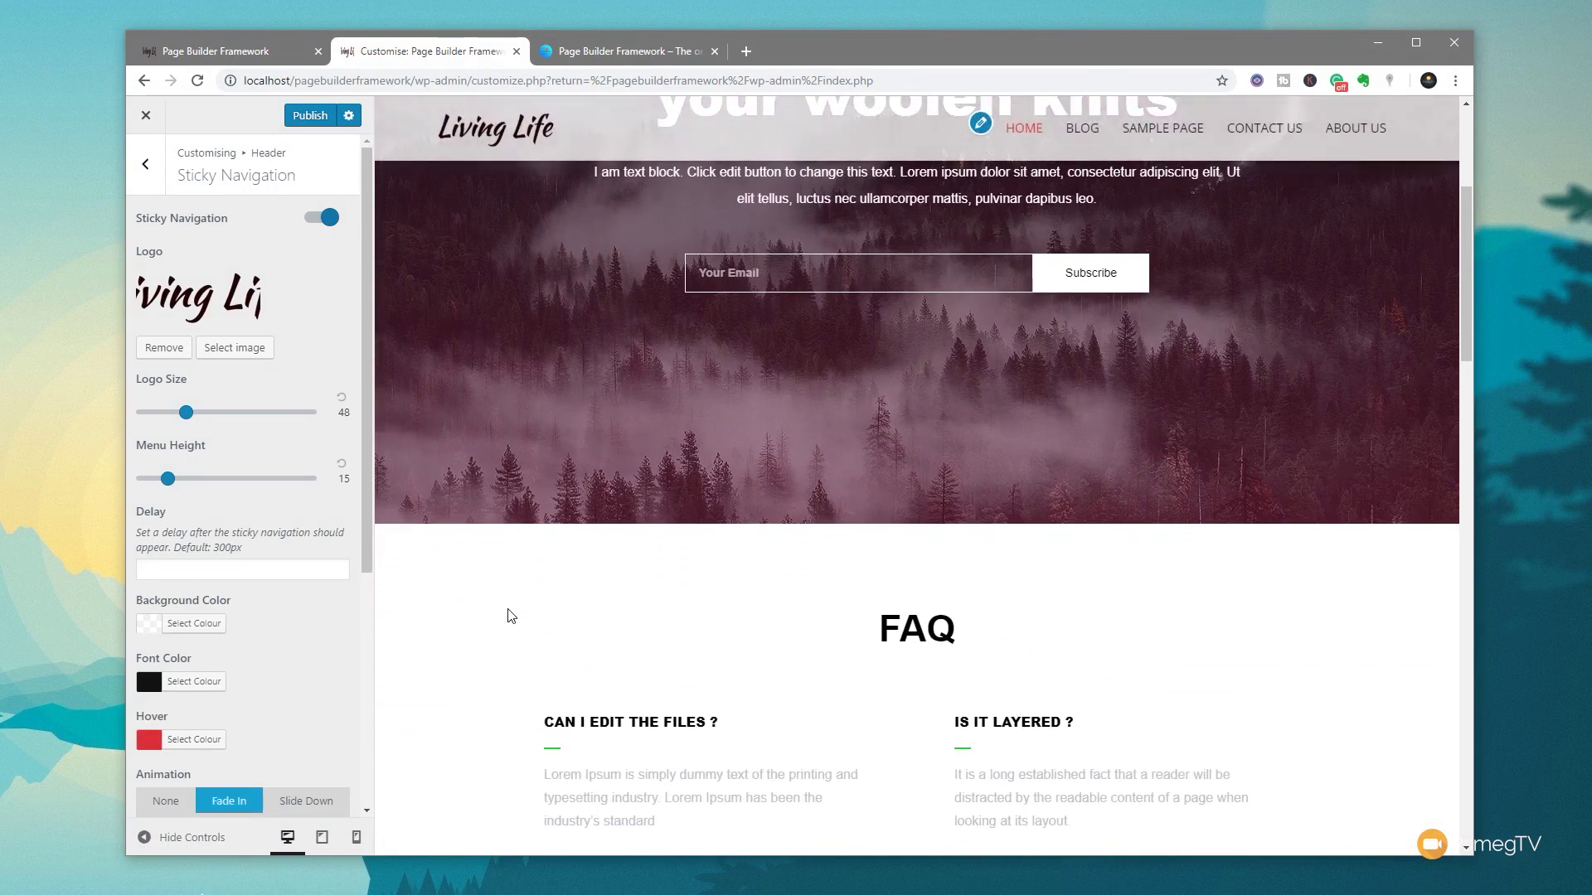
pyautogui.scroll(-2, 365, 430)
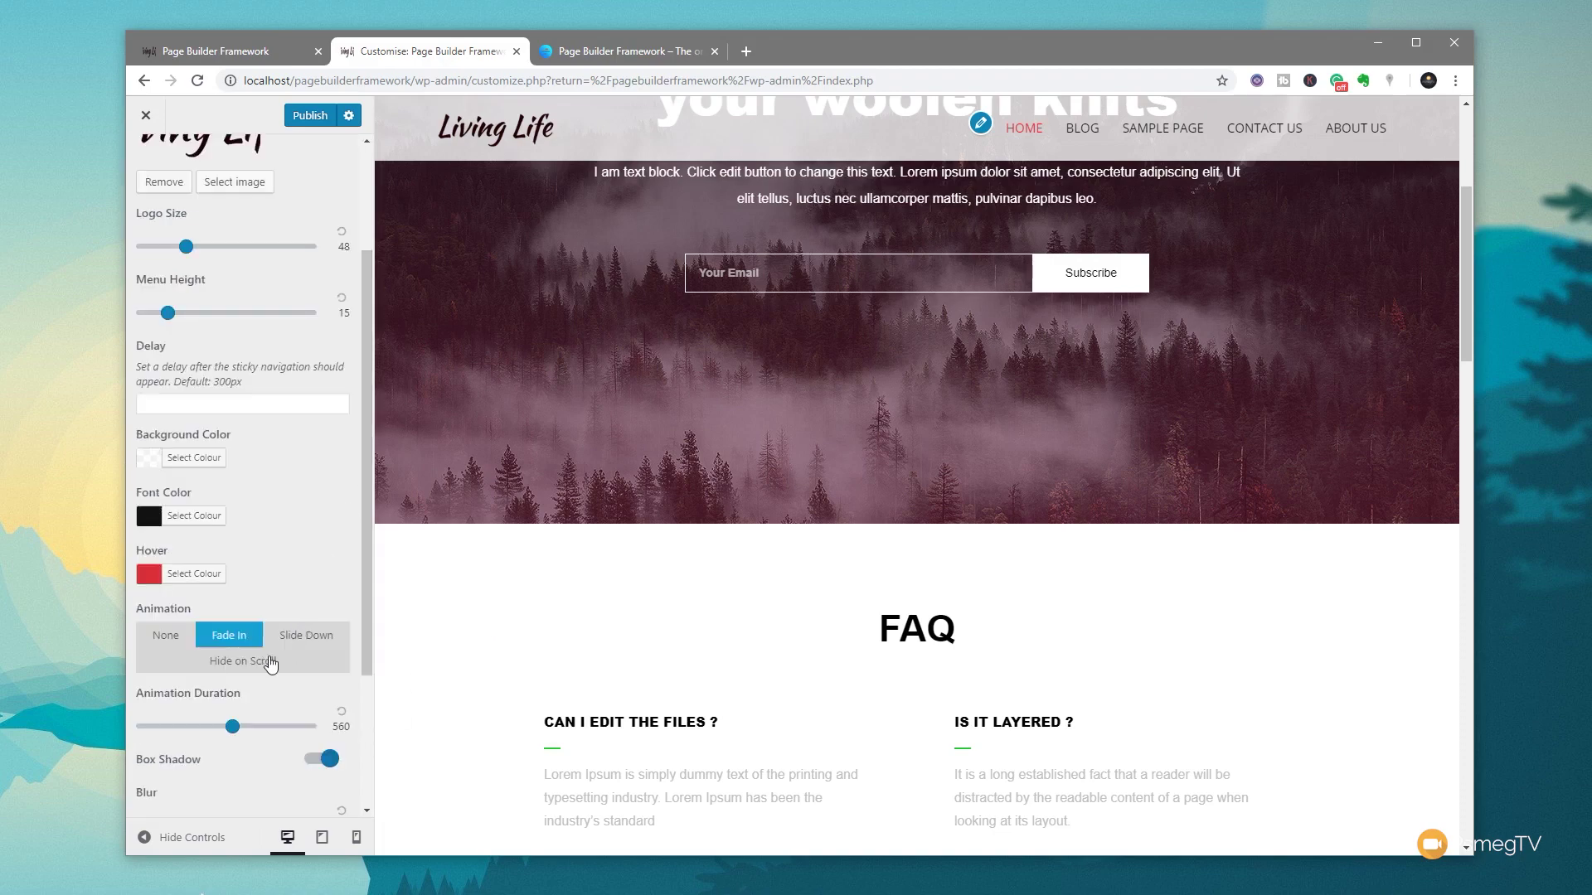
# Switch the sticky bar animation to Slide Down and test it by scrolling the preview.
pyautogui.click(324, 637)
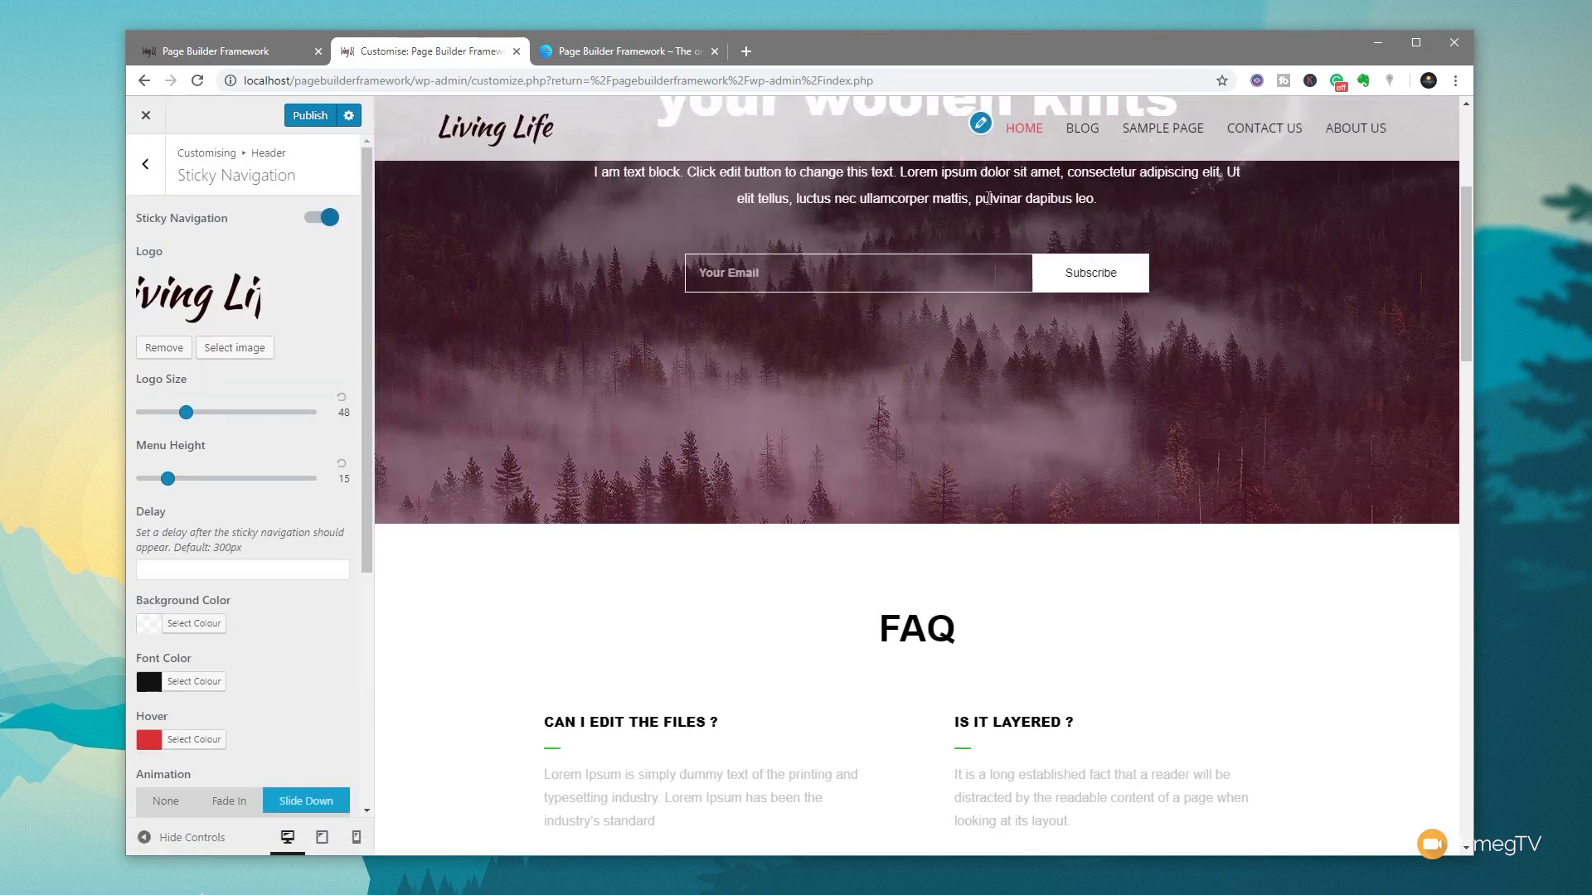
pyautogui.scroll(-1, 293, 645)
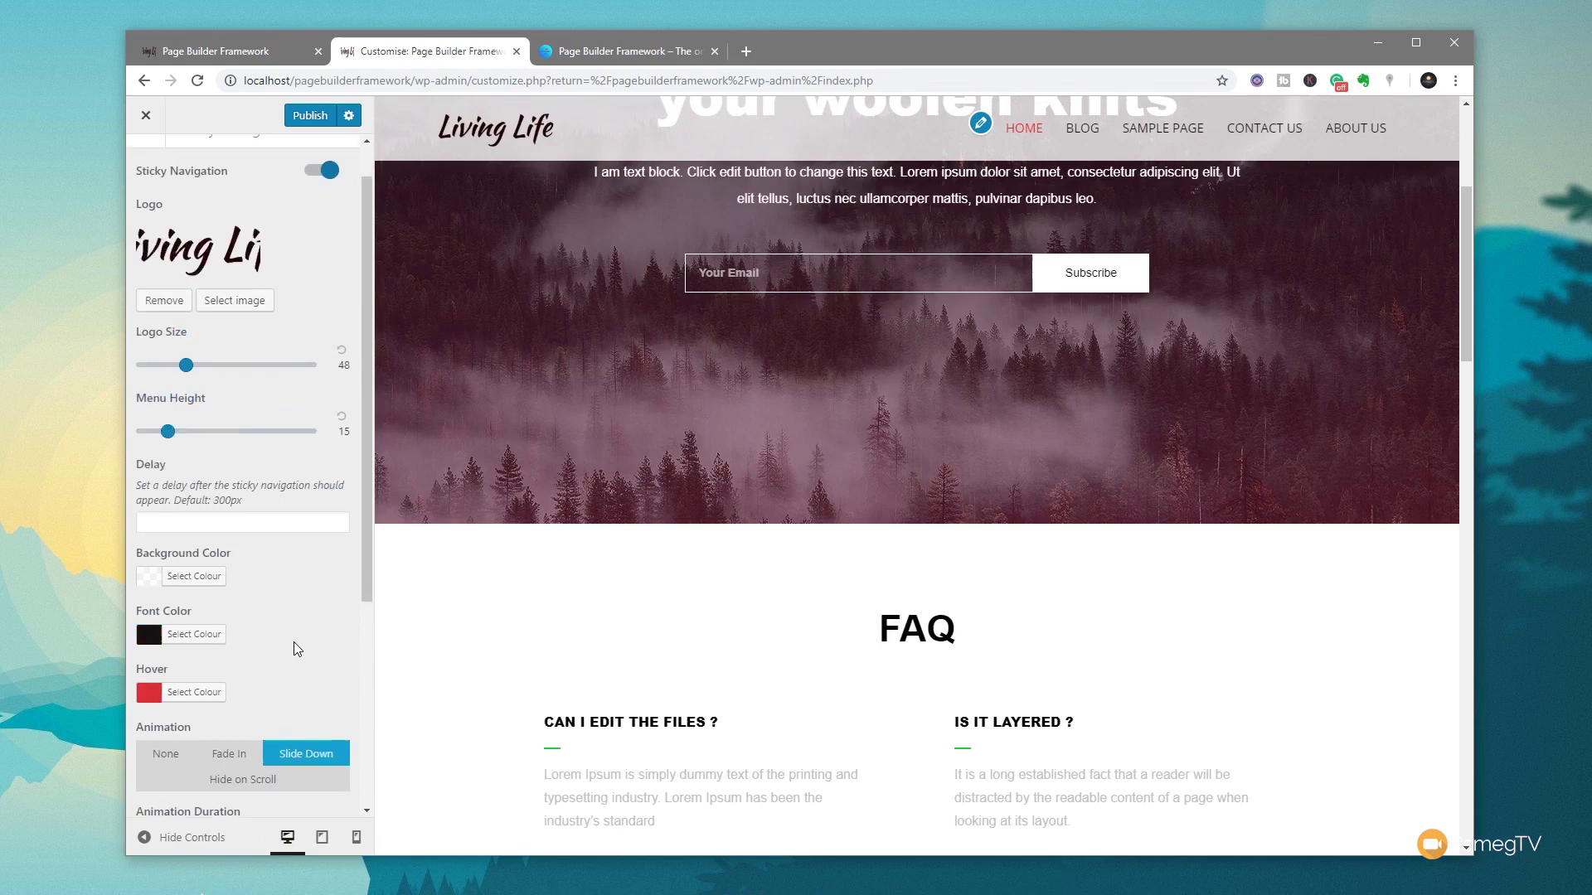
pyautogui.scroll(-3, 295, 649)
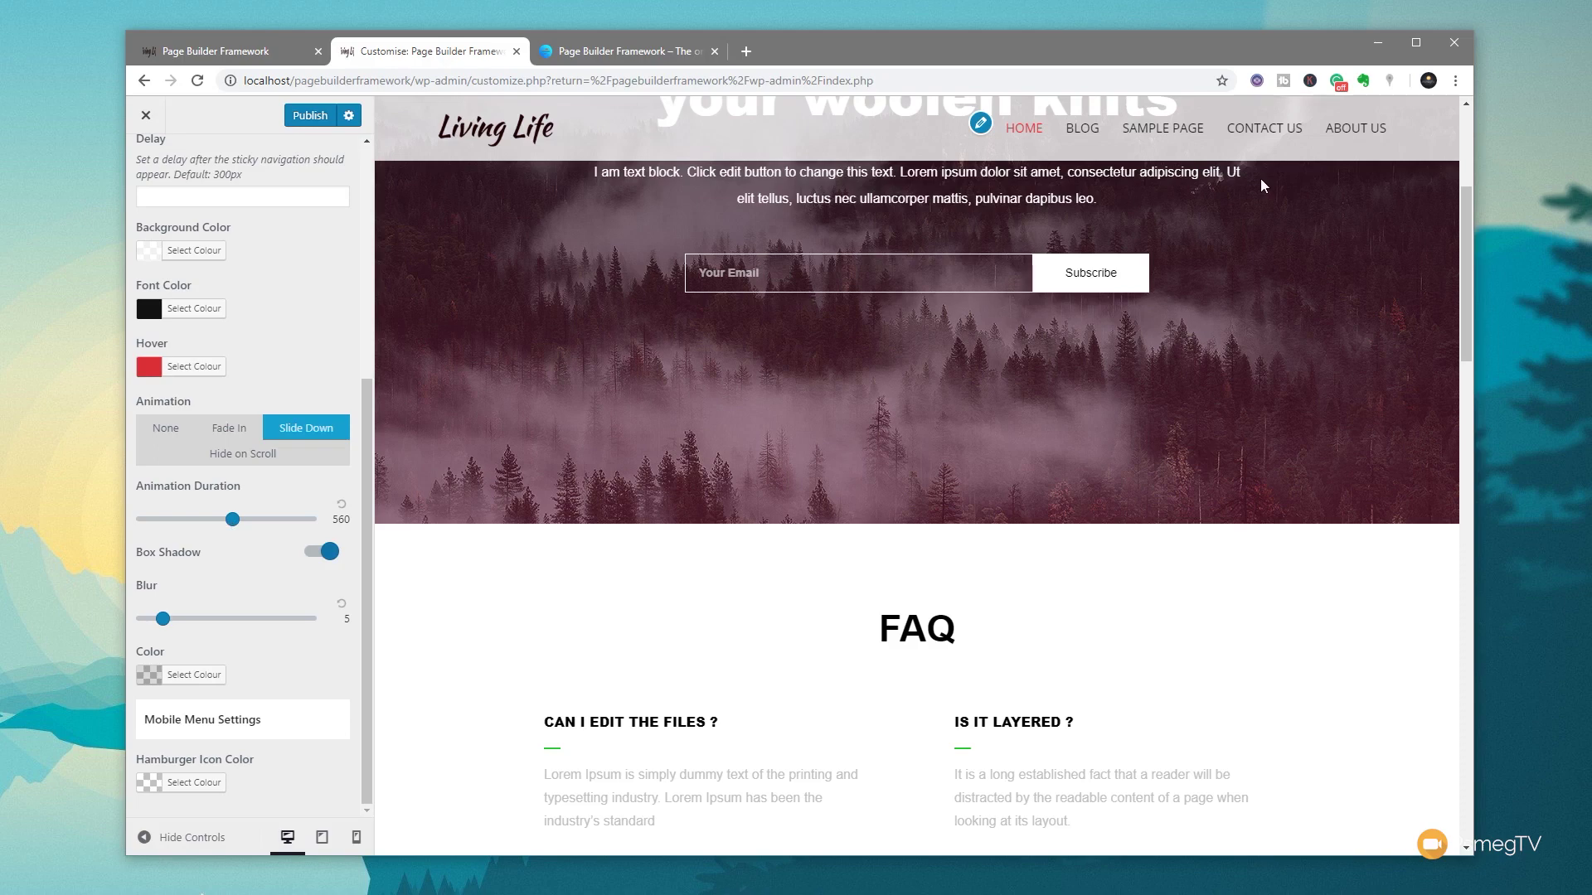
pyautogui.scroll(-6, 803, 363)
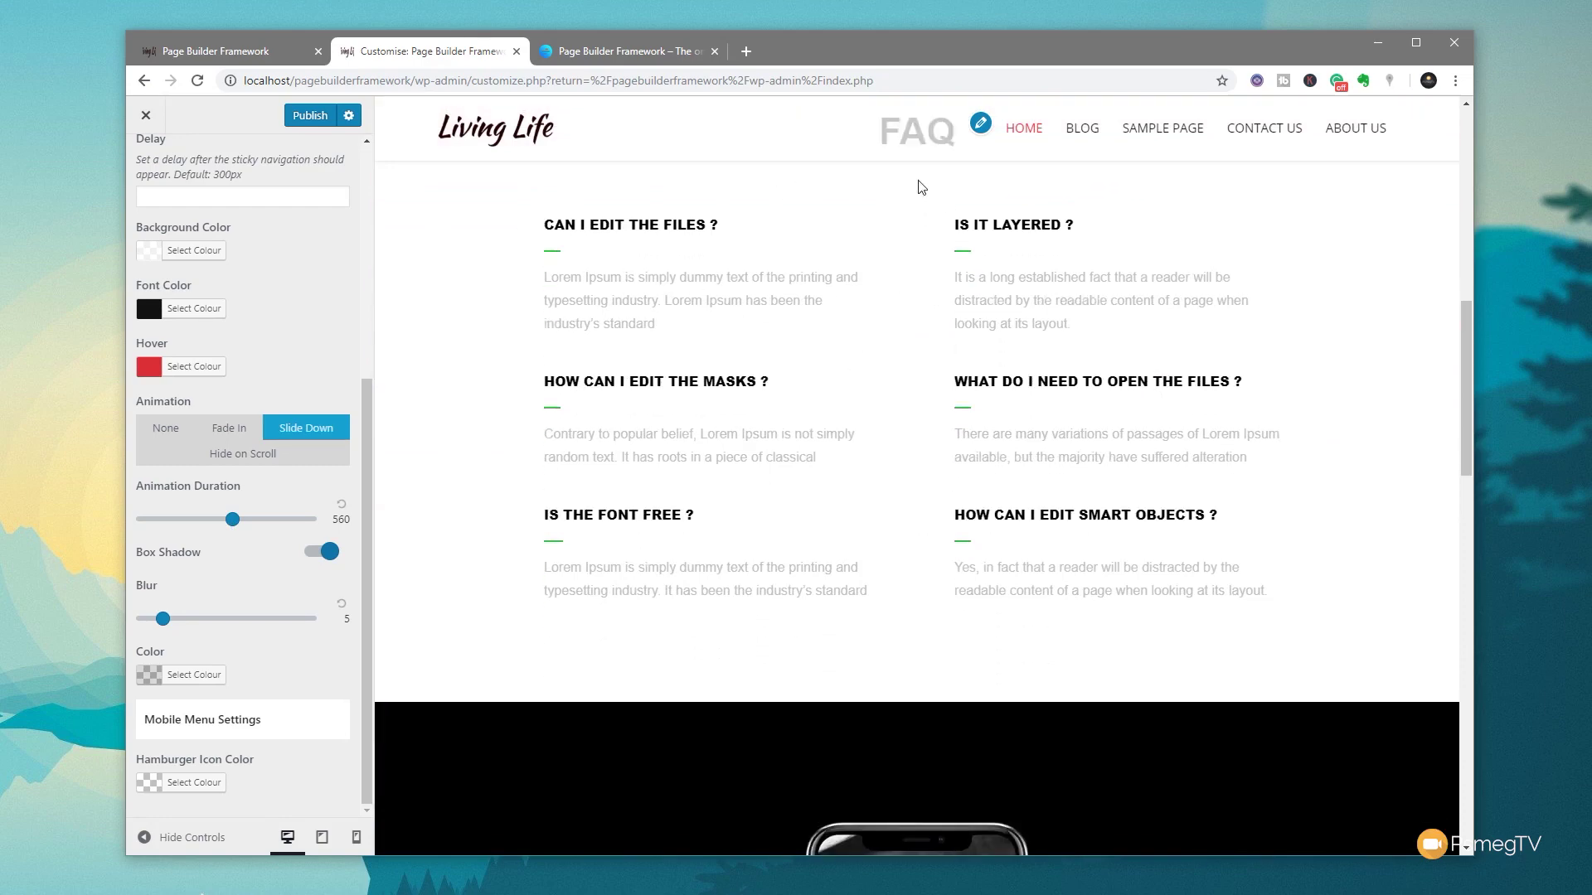
pyautogui.scroll(-1, 847, 196)
pyautogui.scroll(1, 849, 198)
pyautogui.scroll(10, 557, 630)
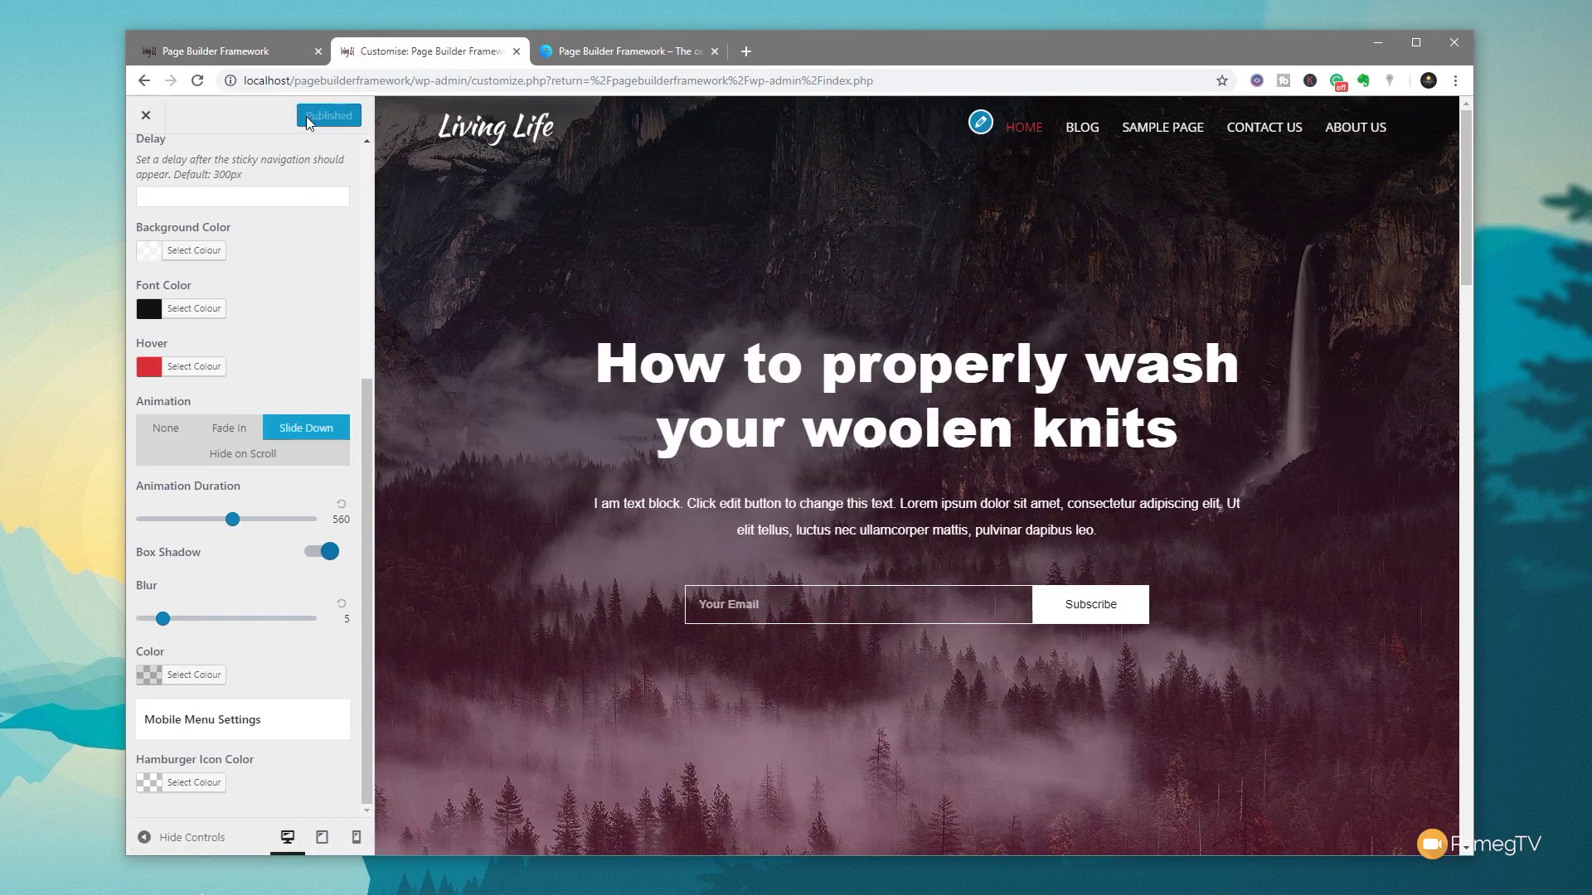
# View the live Living Life homepage and scroll to reveal the translucent sticky bar with dark logo.
pyautogui.click(224, 52)
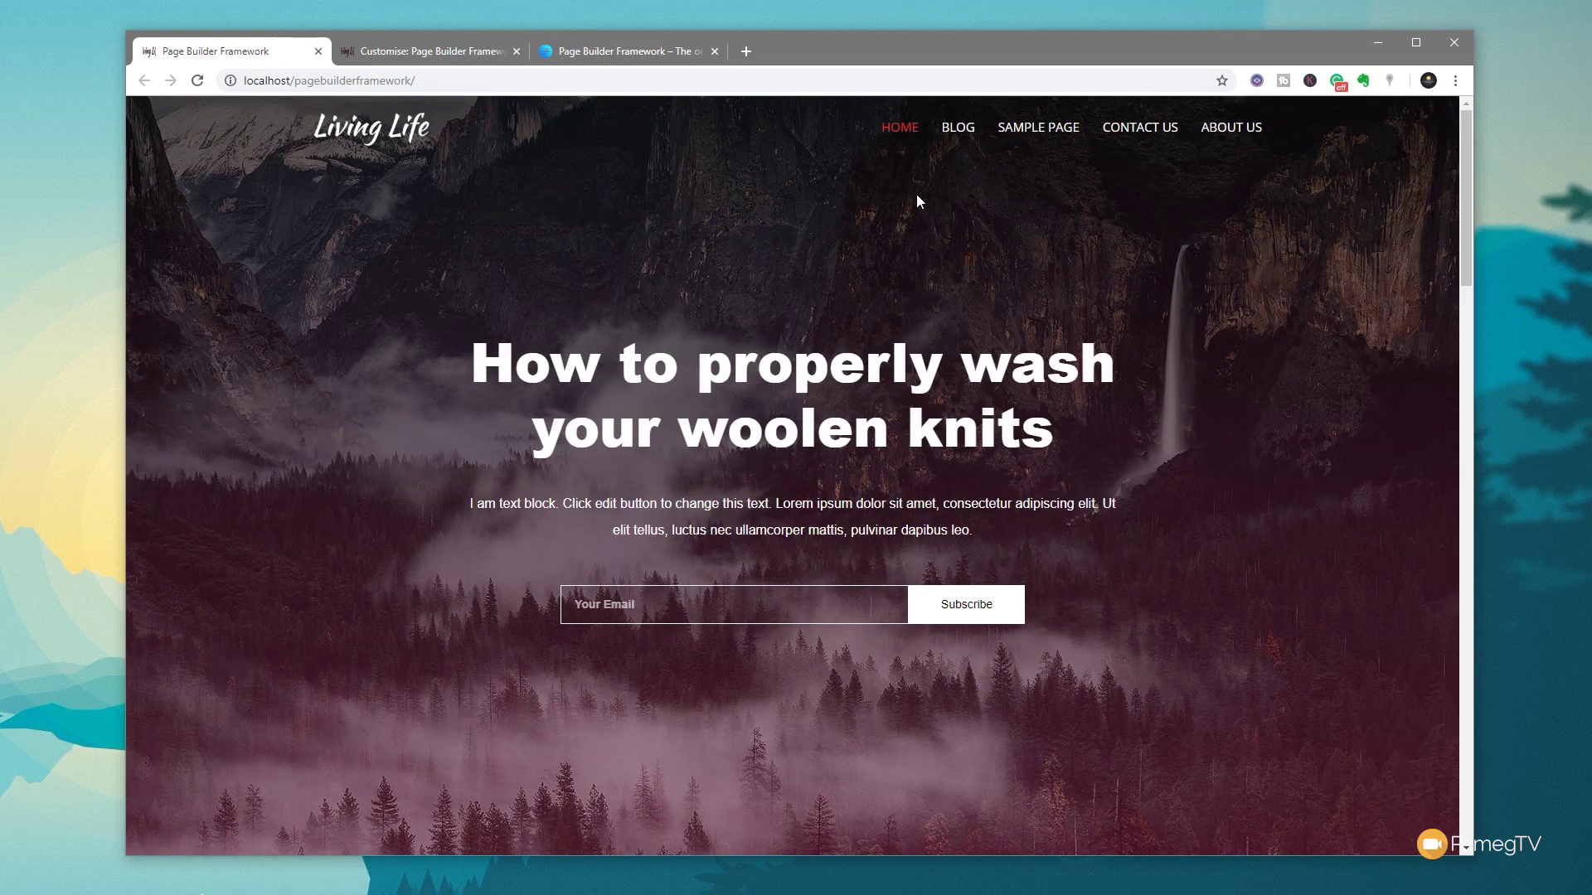
pyautogui.scroll(-4, 506, 408)
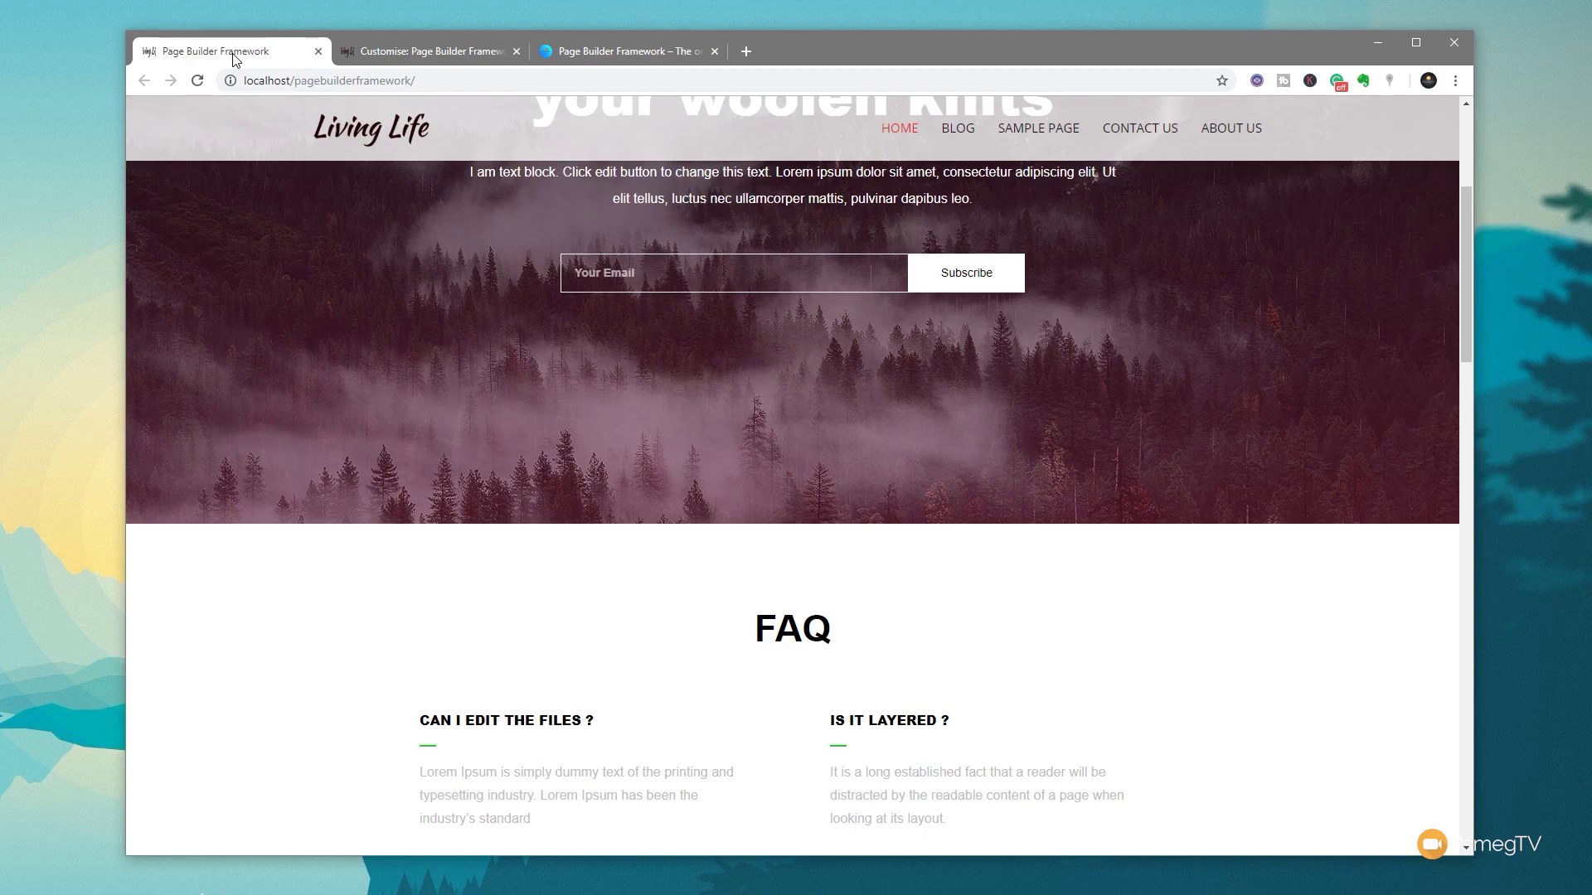
# Switch to the wp-pagebuilderframework.com homepage tab with Ctrl+3.
pyautogui.hotkey('ctrl', '3')
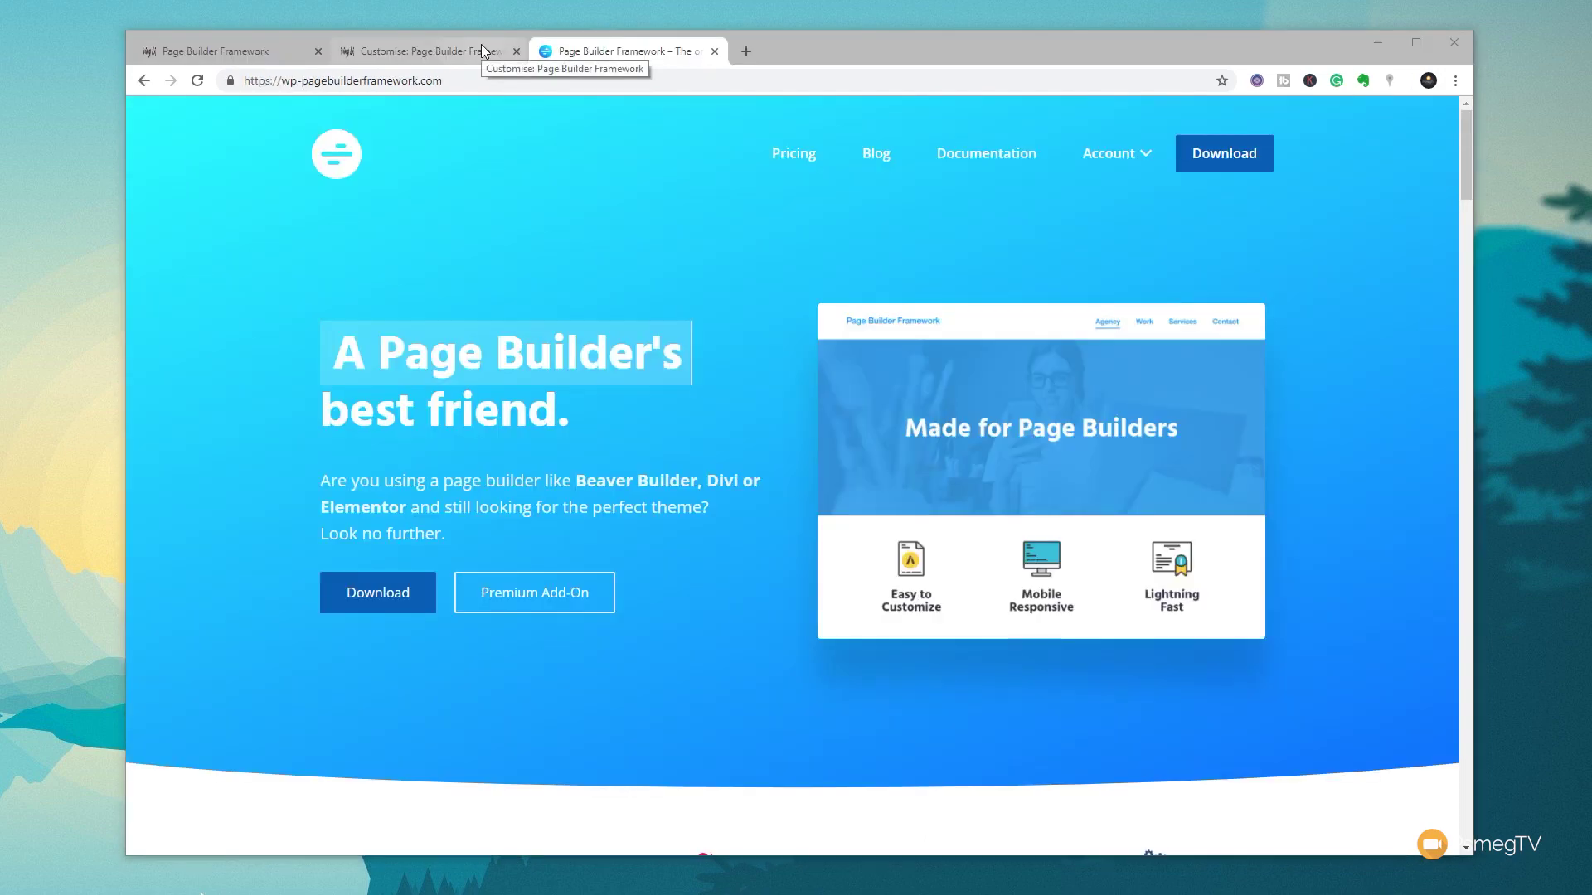